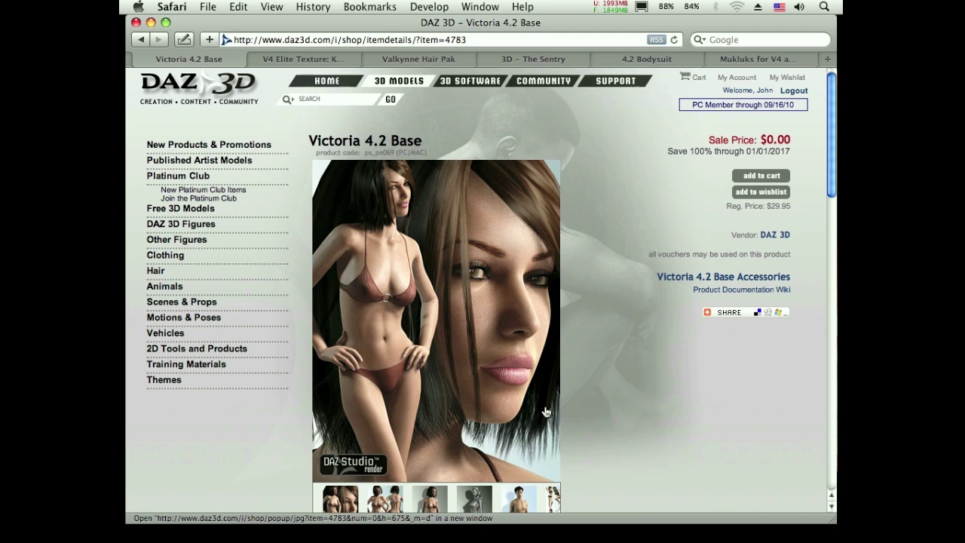
# Step: Review the product pages for Victoria 4.2 Base, V4 Elite Texture: Katie, Valkynne Hair Pak, The Sentry, Victoria 4.2 Bodysuit and Mukluks
pyautogui.moveTo(424, 140); pyautogui.dragTo(310, 136)
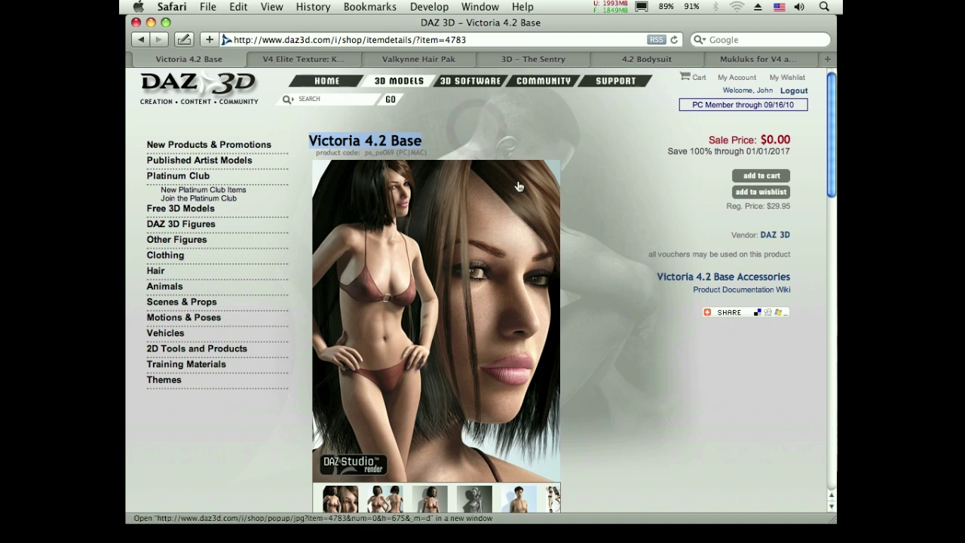
pyautogui.hotkey('ctrl', 'Tab')
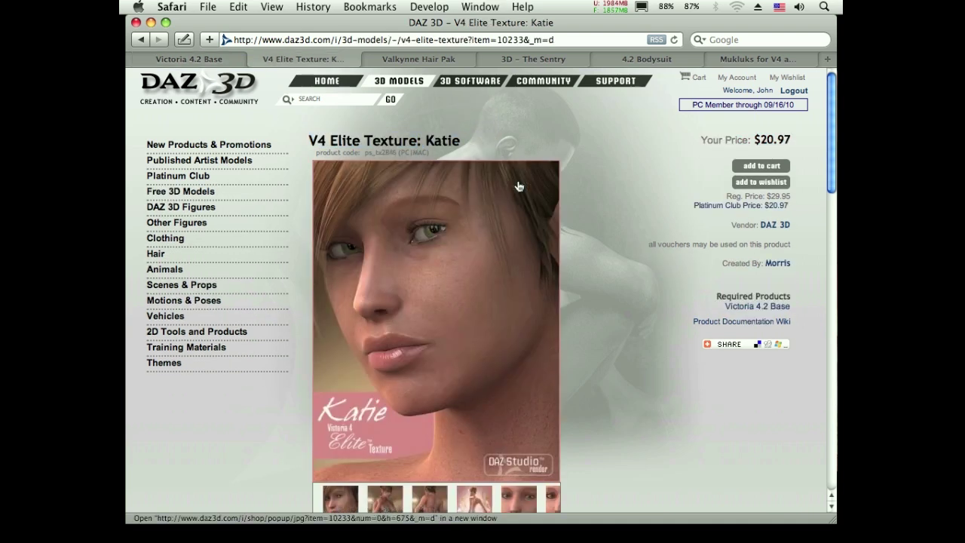
pyautogui.hotkey('ctrl', 'Tab')
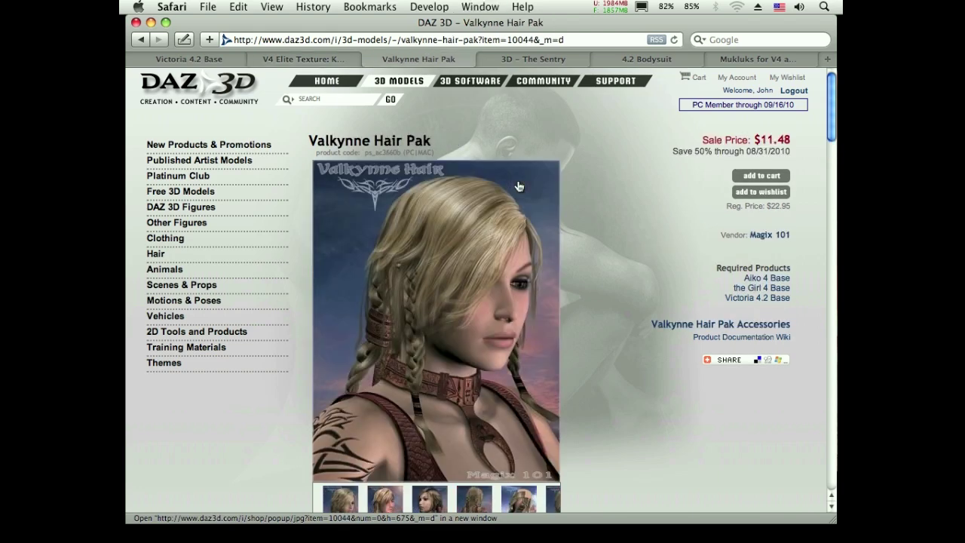
pyautogui.hotkey('ctrl', 'Tab')
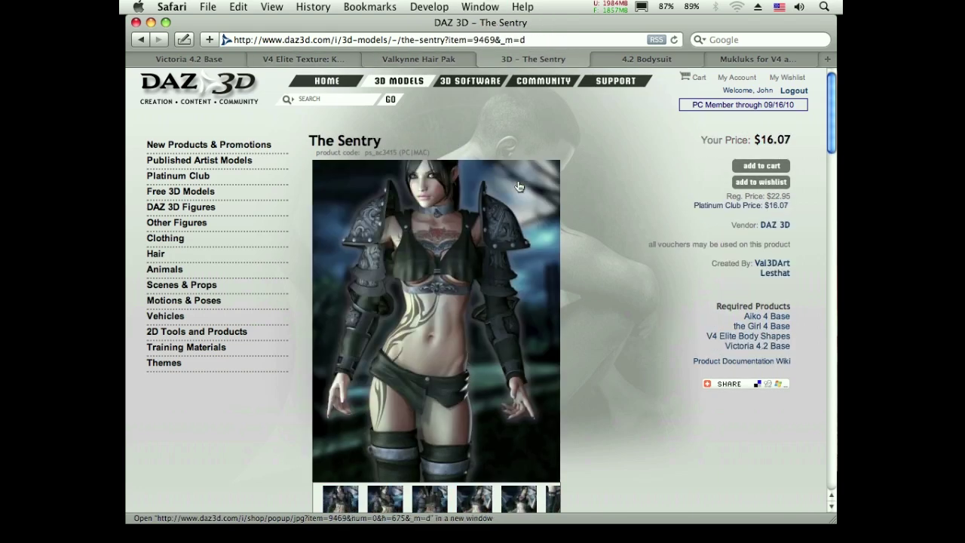
pyautogui.hotkey('ctrl', 'Tab')
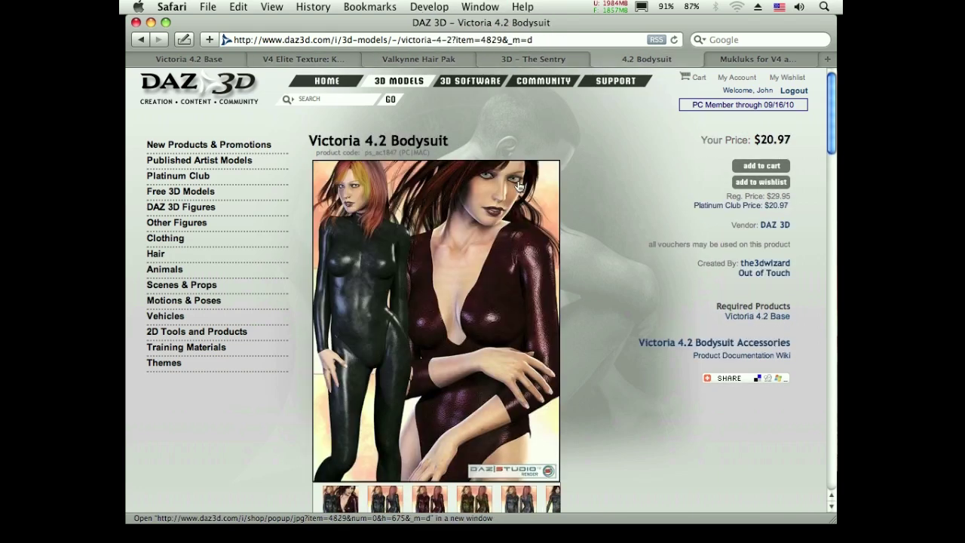
pyautogui.hotkey('ctrl', 'Tab')
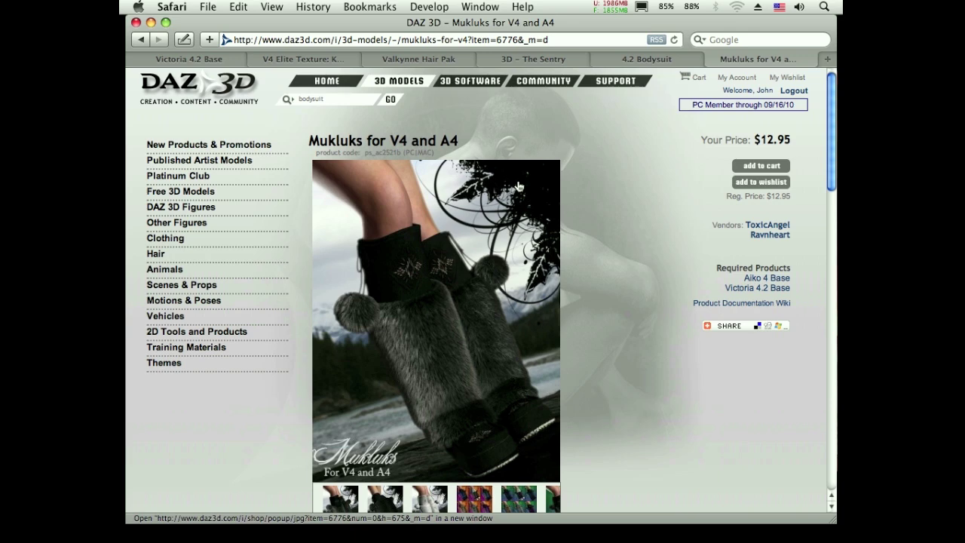
# Step: Switch to Finder, hide the other applications and launch the ps_ac2521b Mukluks installer from the desktop
pyautogui.press('super')
pyautogui.press('super+Tab')
pyautogui.press('super+Tab')
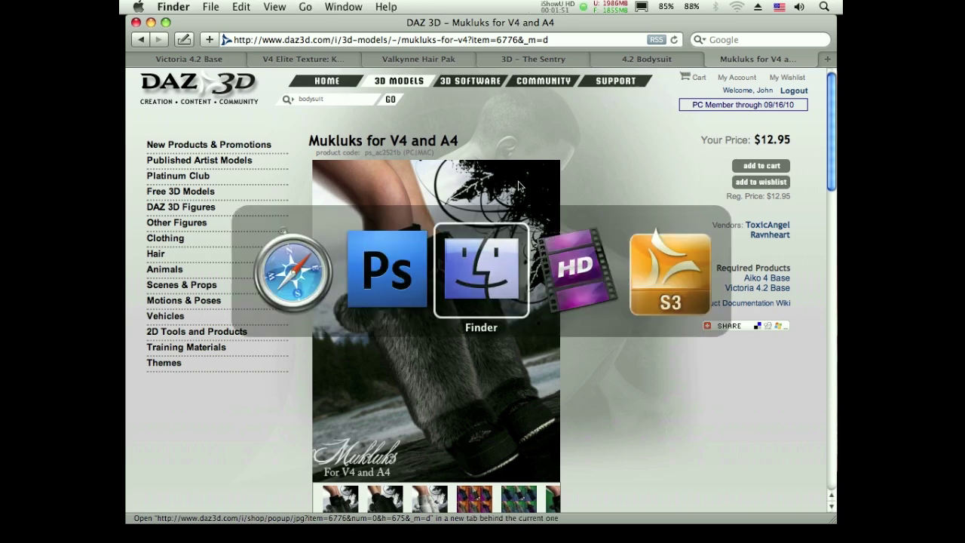
pyautogui.press('super+alt+h')
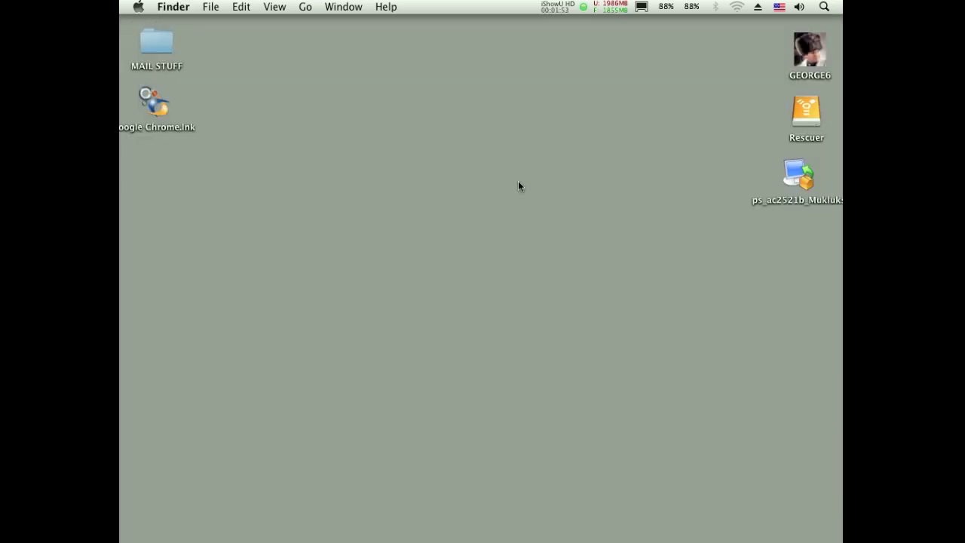
pyautogui.doubleClick(795, 178)
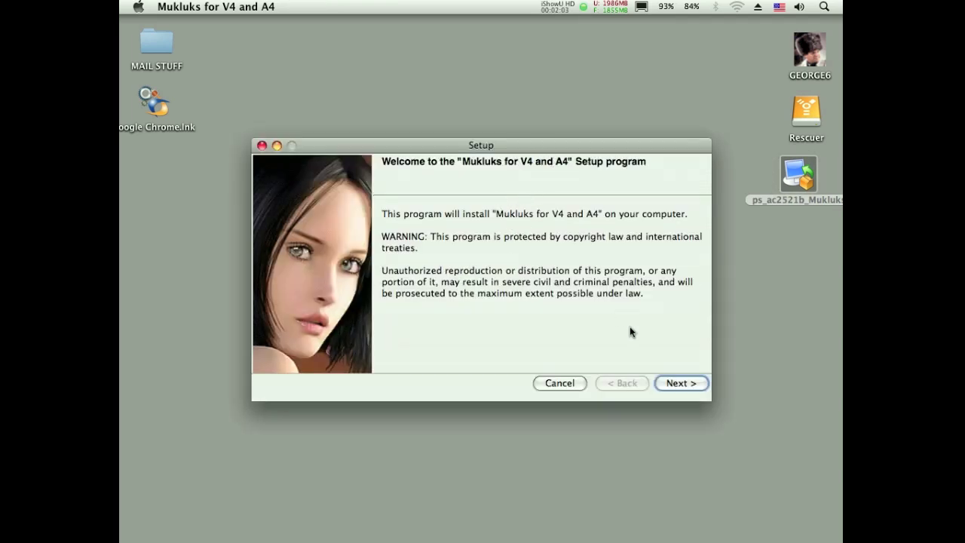
# Step: Proceed through the Mukluks setup, choosing to create an uninstaller and accepting the license agreement
pyautogui.click(675, 384)
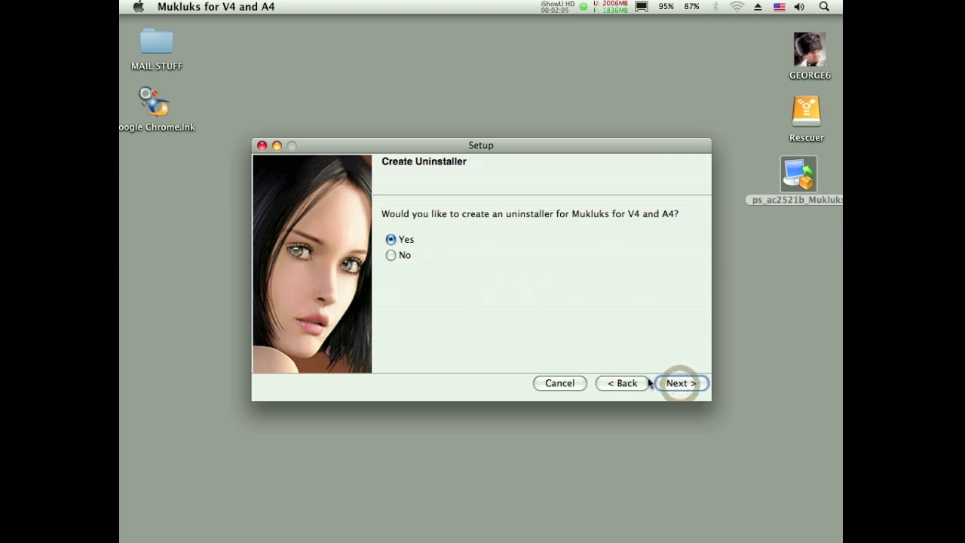
pyautogui.click(686, 385)
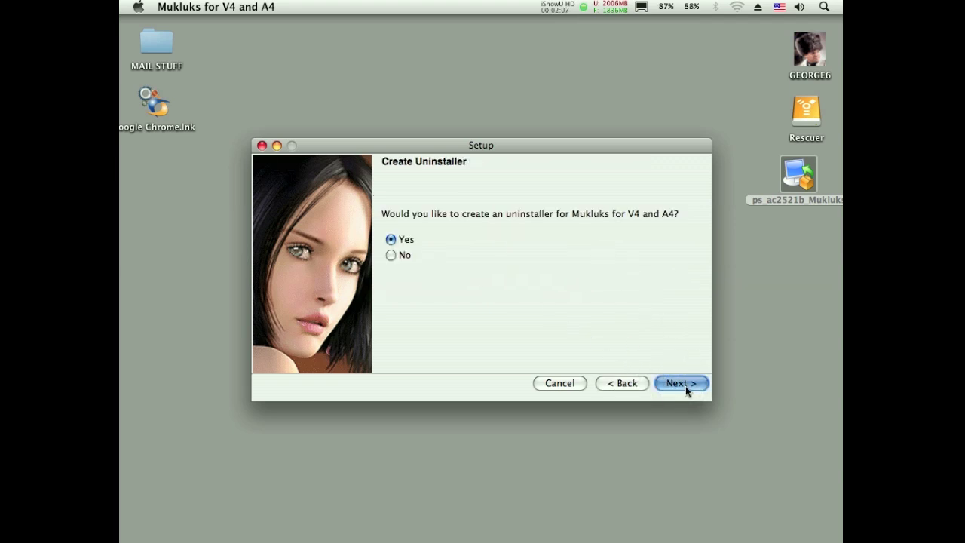
pyautogui.click(382, 350)
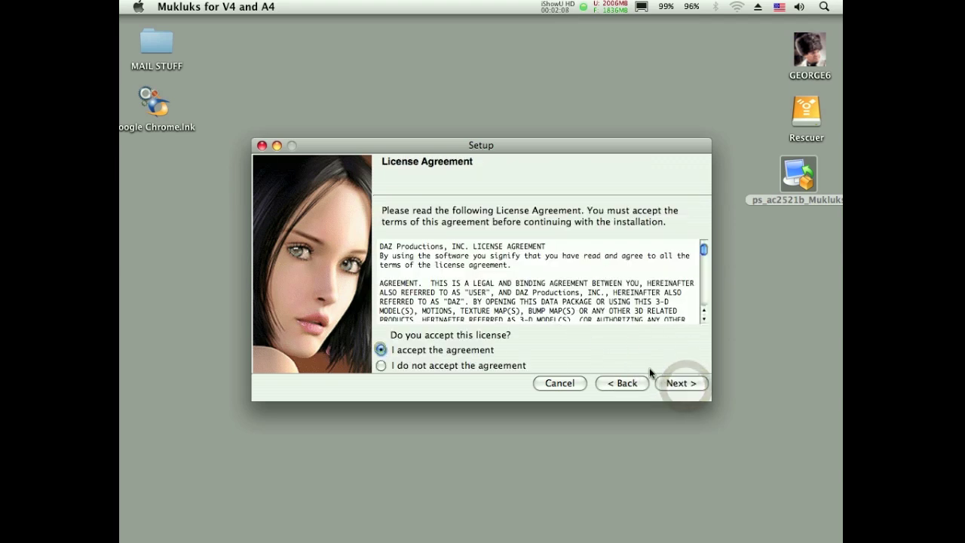
pyautogui.click(685, 385)
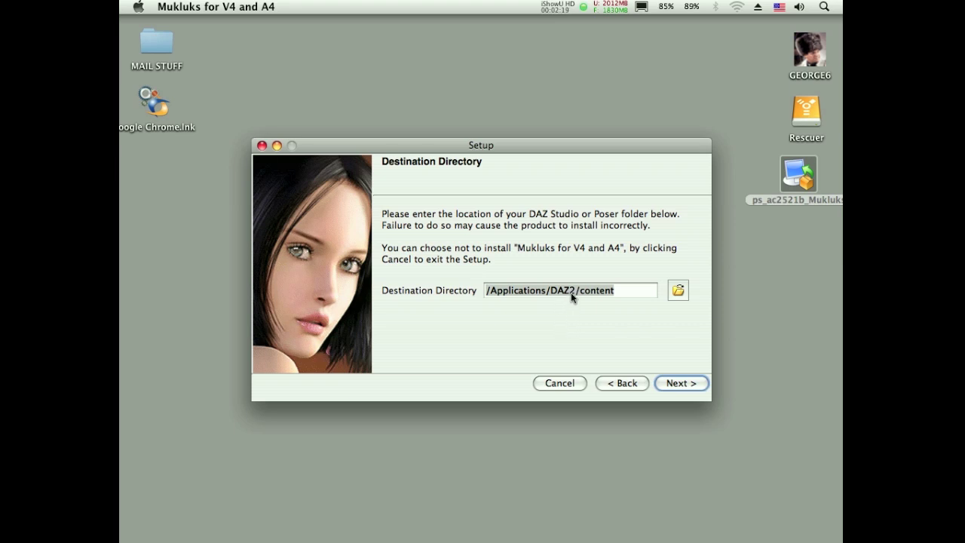
# Step: Set the installer's destination directory to the Documents/DAZ 3D/Studio3/content folder
pyautogui.click(678, 291)
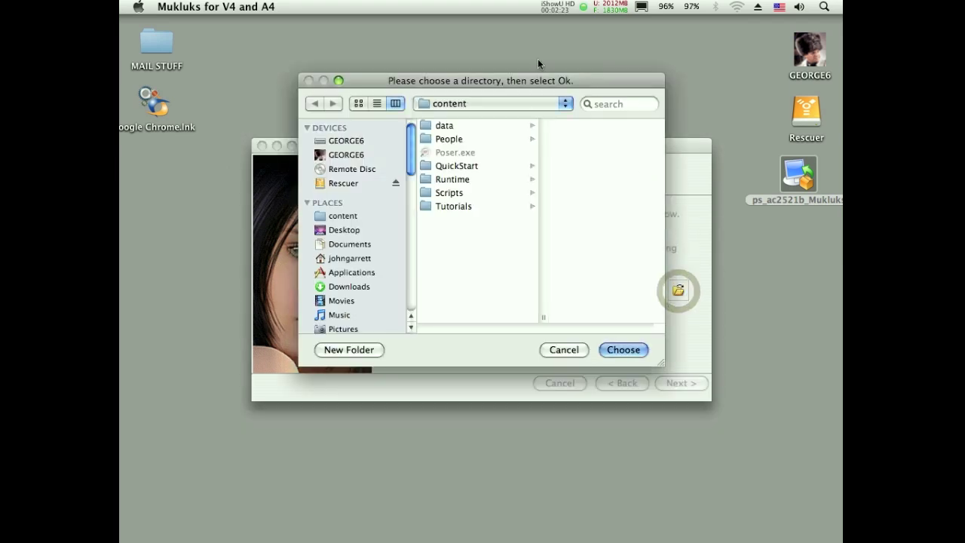
pyautogui.moveTo(521, 78); pyautogui.dragTo(521, 102)
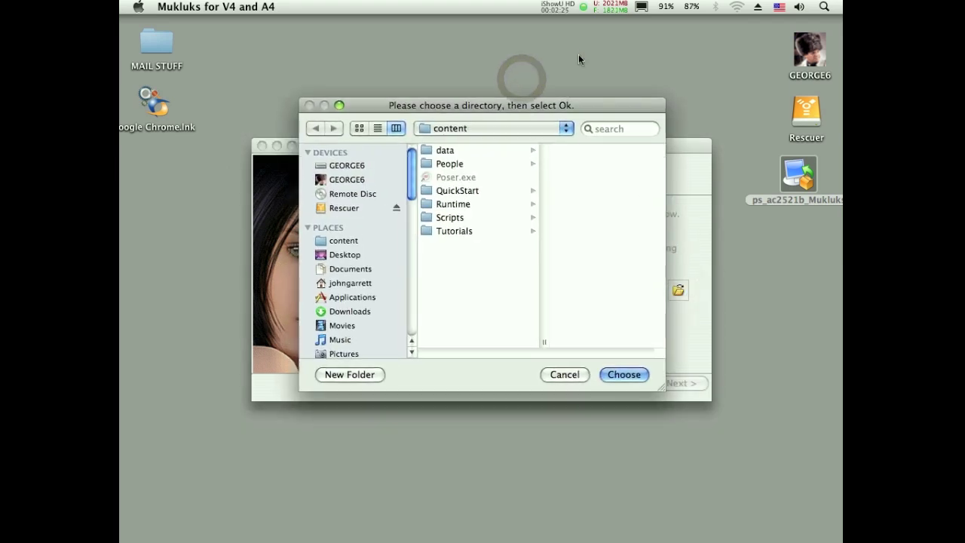
pyautogui.click(322, 241)
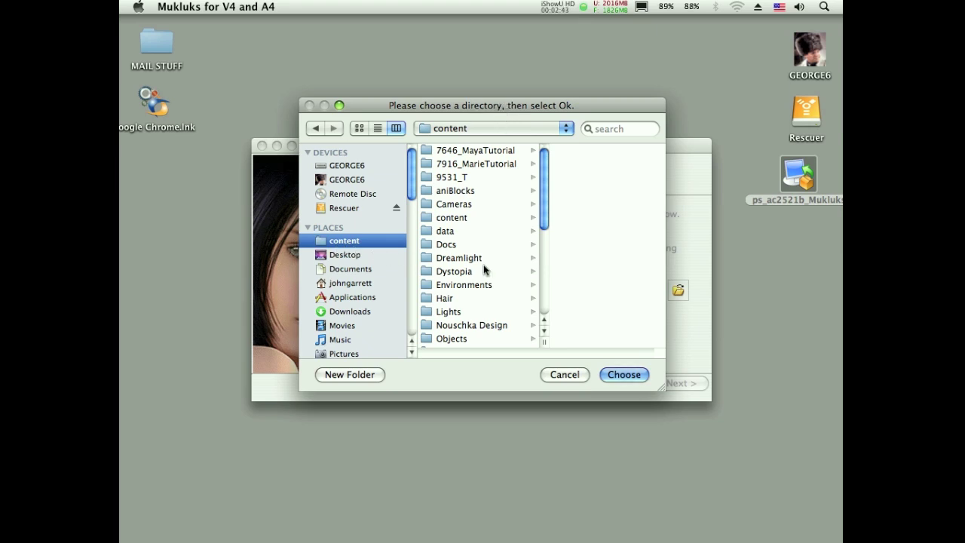
pyautogui.moveTo(543, 184); pyautogui.dragTo(544, 246)
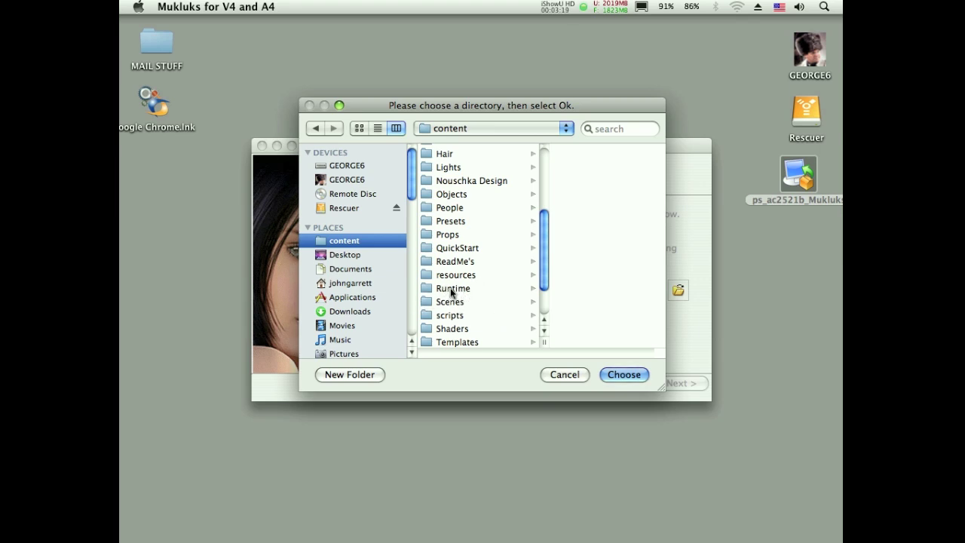
pyautogui.moveTo(501, 106); pyautogui.dragTo(505, 114)
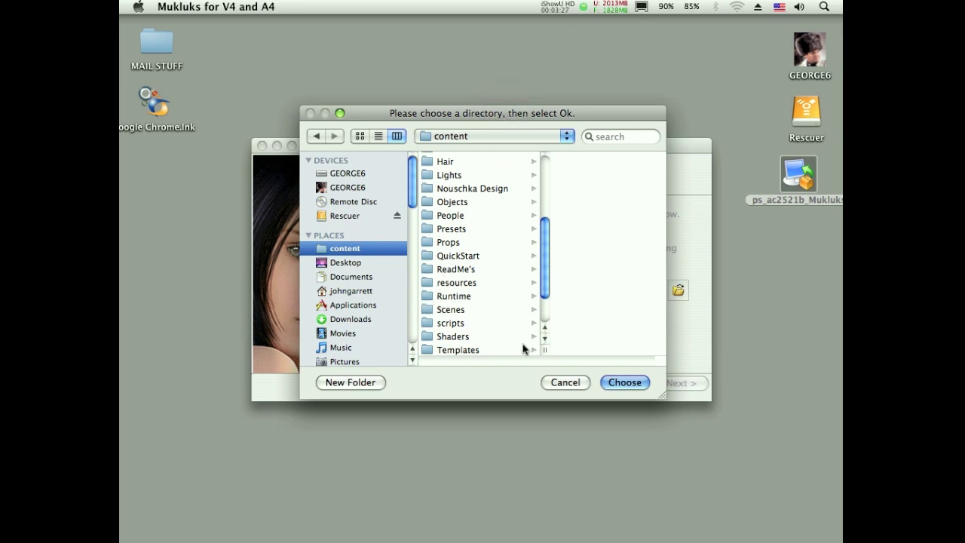
pyautogui.click(320, 250)
pyautogui.click(632, 383)
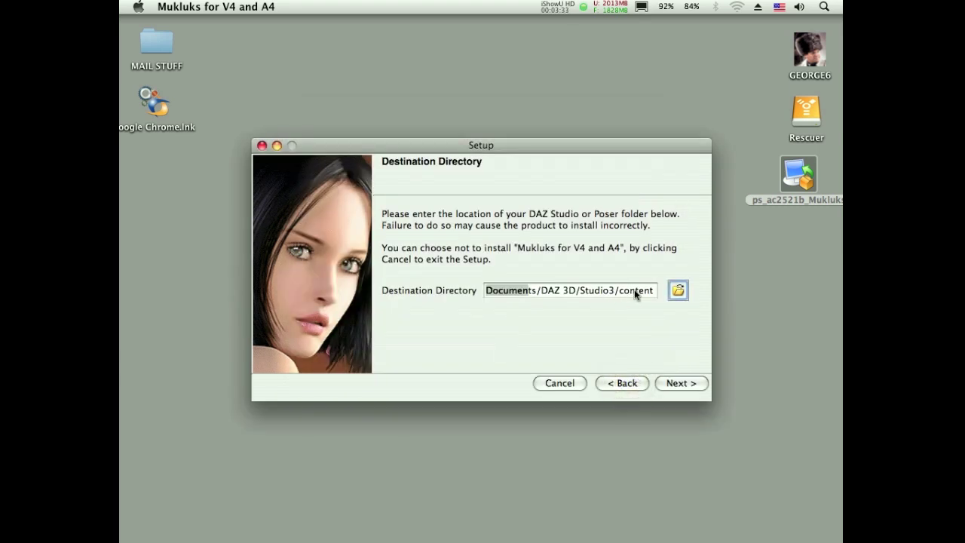
# Step: Run the Mukluks installation with the chosen destination and continue past the Important Notes
pyautogui.click(681, 384)
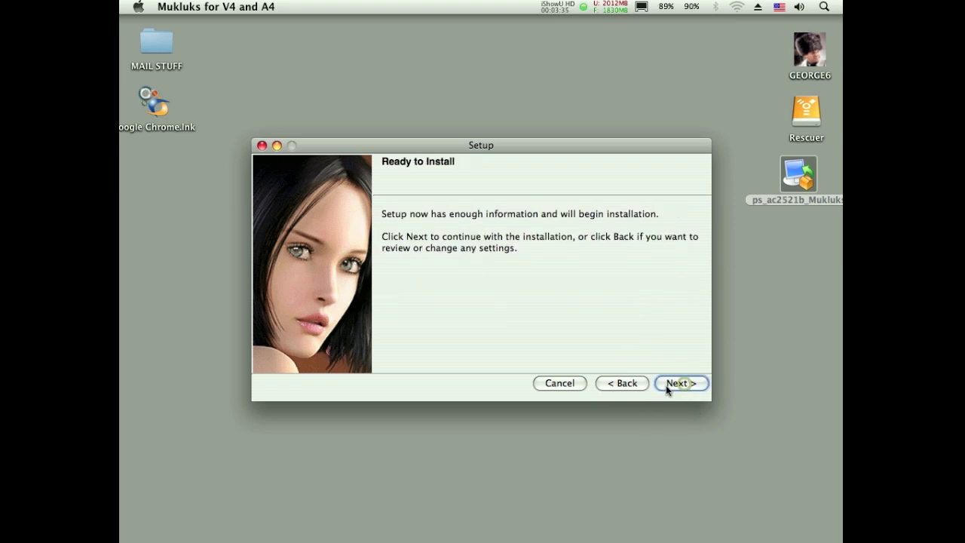
pyautogui.click(682, 383)
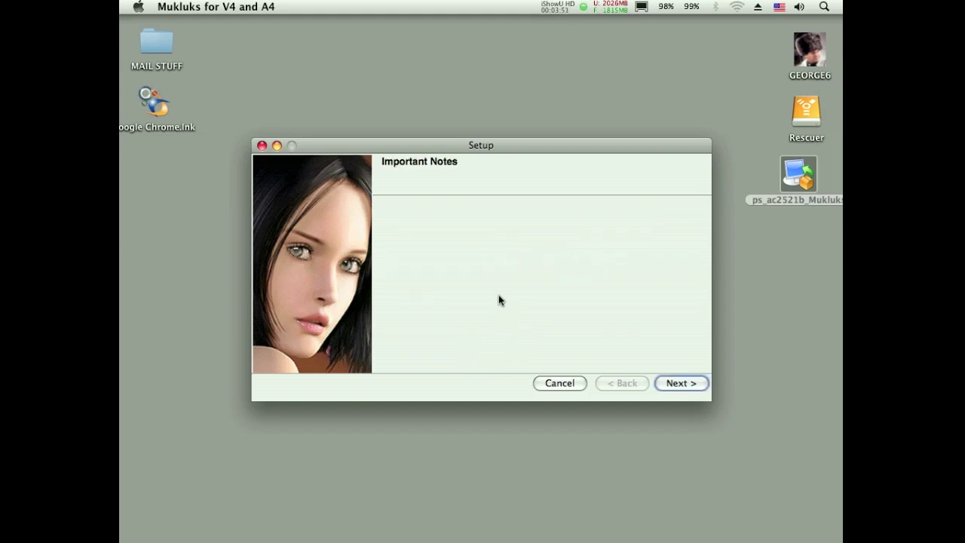
pyautogui.click(678, 383)
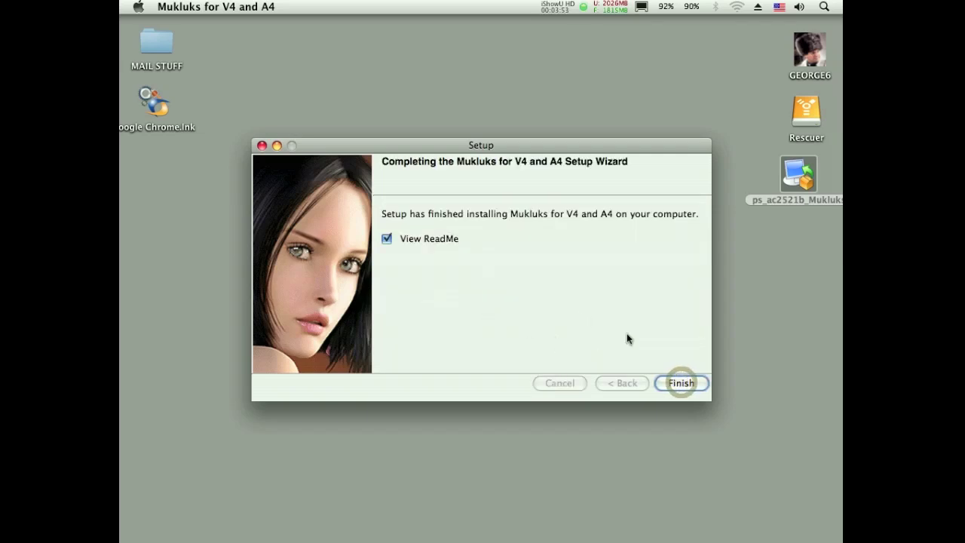
# Step: Finish the setup with View ReadMe enabled and highlight the Figures: "Mukluks V4" entry in the readme
pyautogui.click(689, 385)
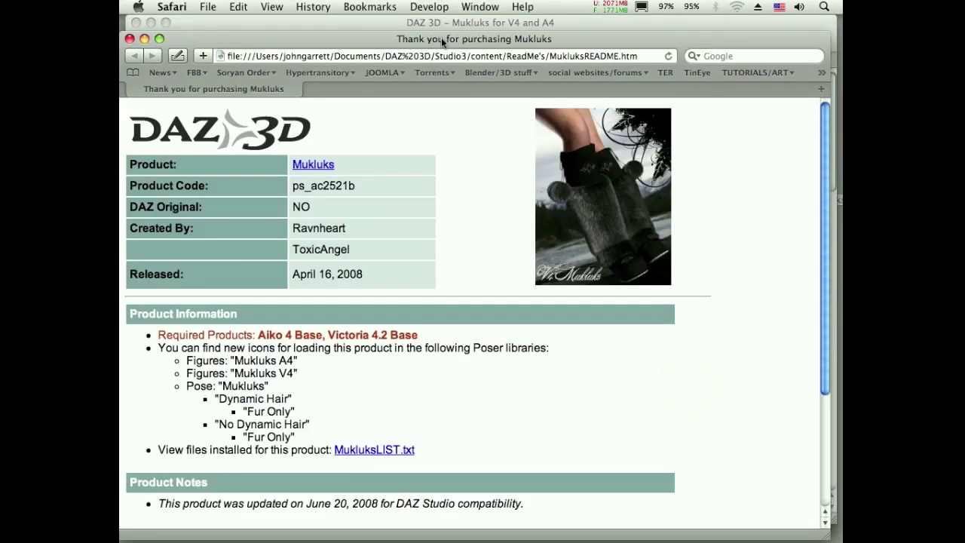
pyautogui.moveTo(441, 38); pyautogui.dragTo(452, 21)
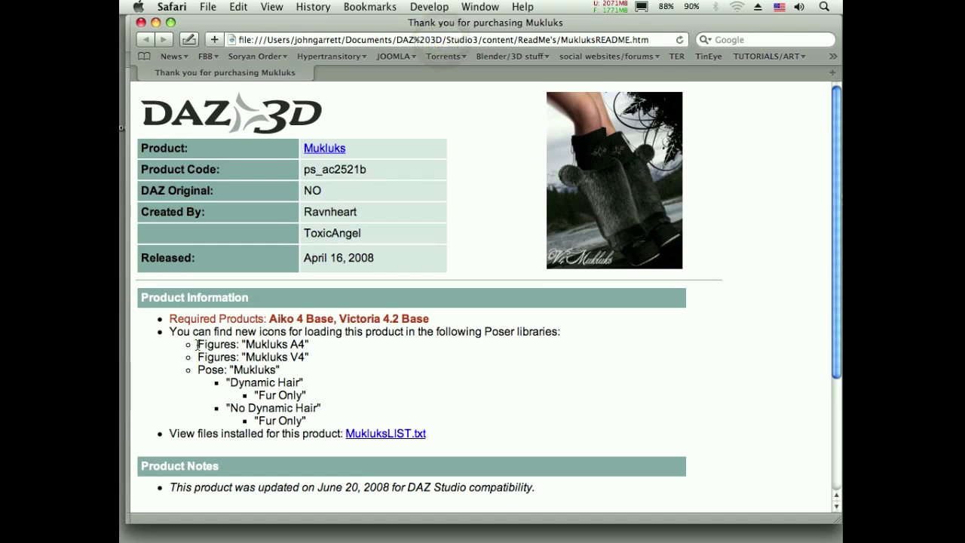
pyautogui.moveTo(198, 357); pyautogui.dragTo(338, 362)
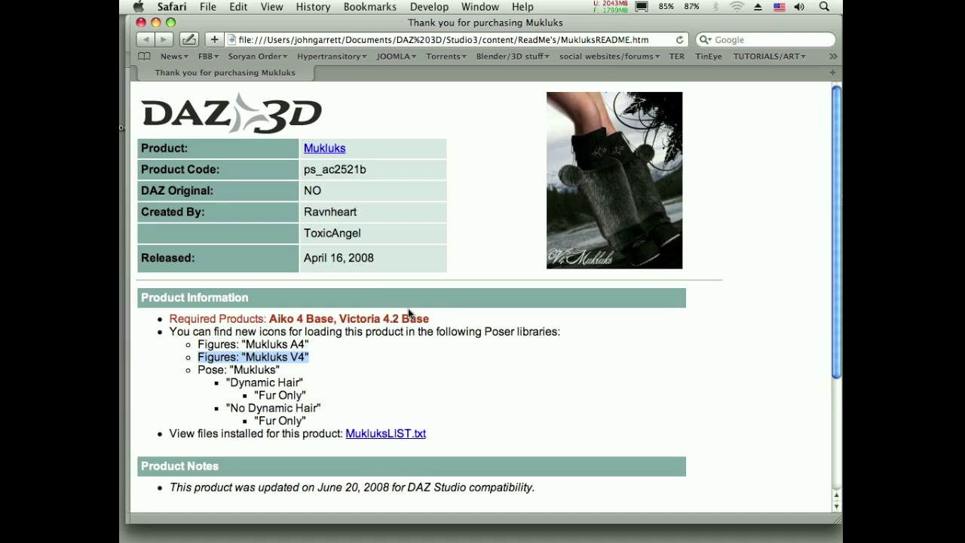
# Step: Switch to DAZ Studio and cancel the open content directories search dialog
pyautogui.press('super+Tab')
pyautogui.press('super+Tab')
pyautogui.press('super+Tab')
pyautogui.press('super+Tab')
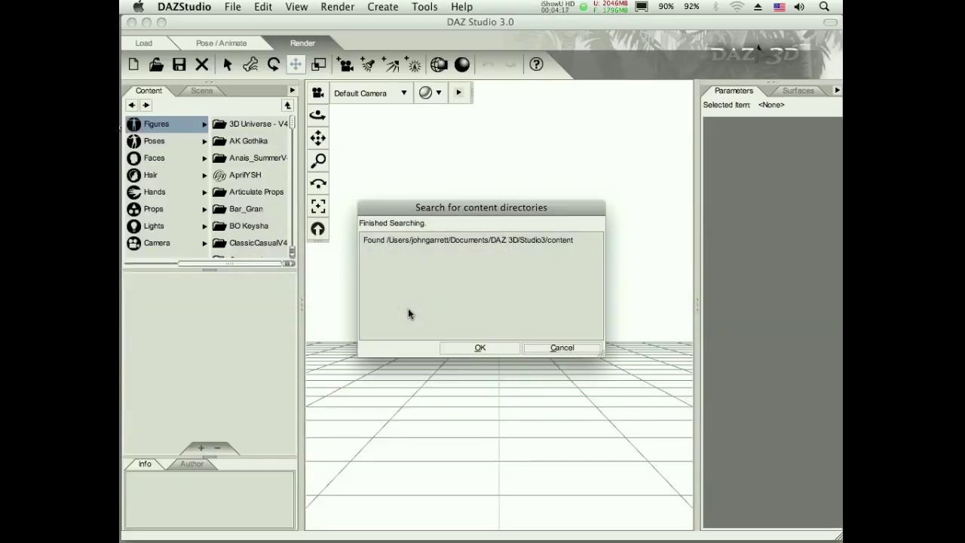
pyautogui.click(577, 349)
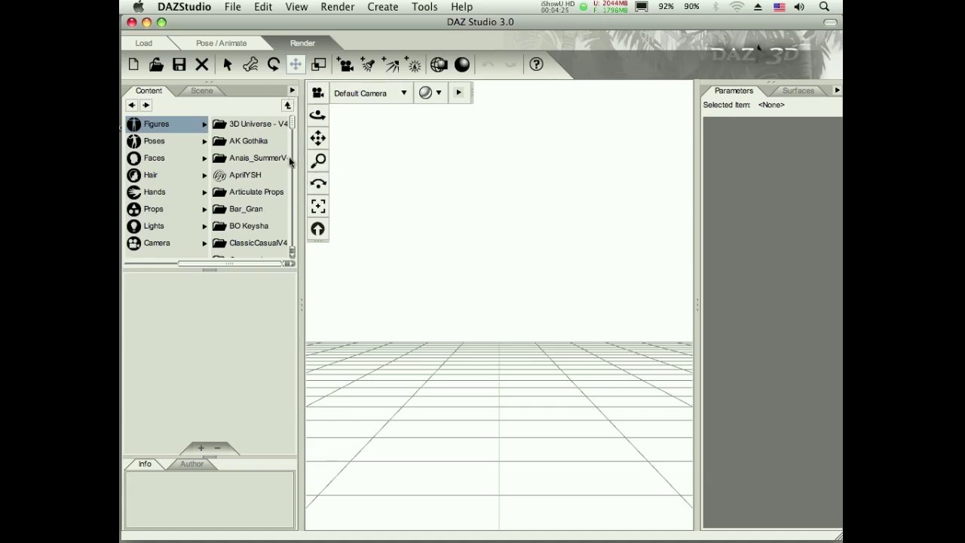
# Step: Check the native DAZ Studio content directory path in the Directories preferences, then cancel the dialog
pyautogui.click(291, 91)
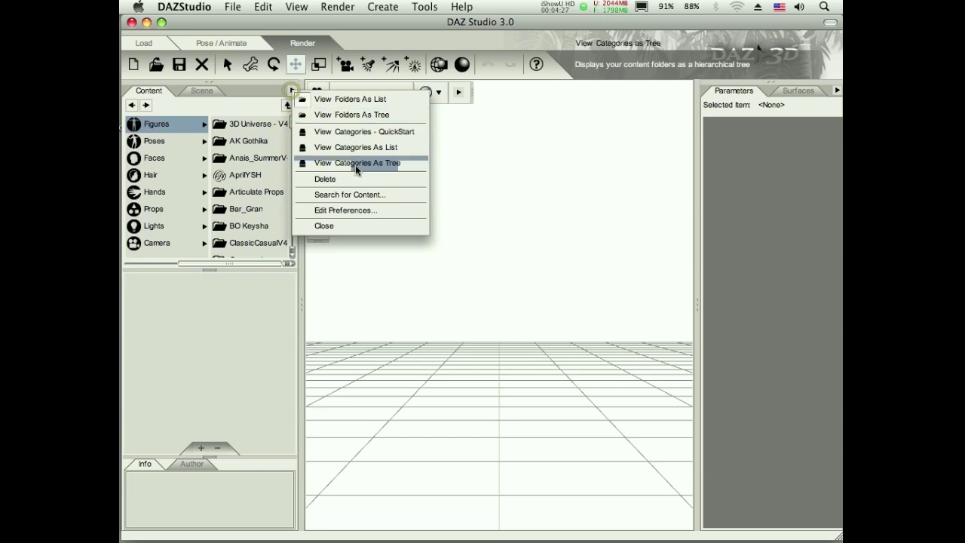
pyautogui.click(346, 212)
pyautogui.click(301, 130)
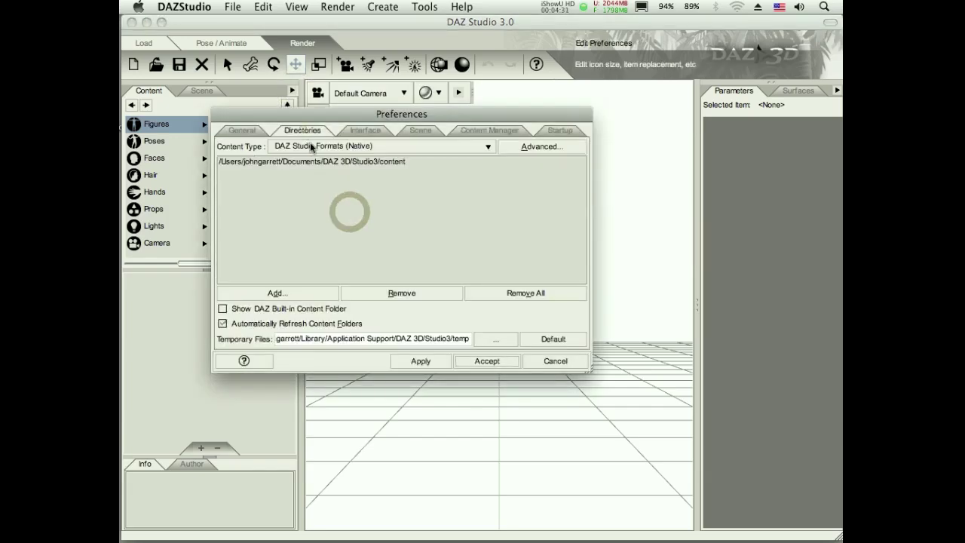
pyautogui.click(381, 165)
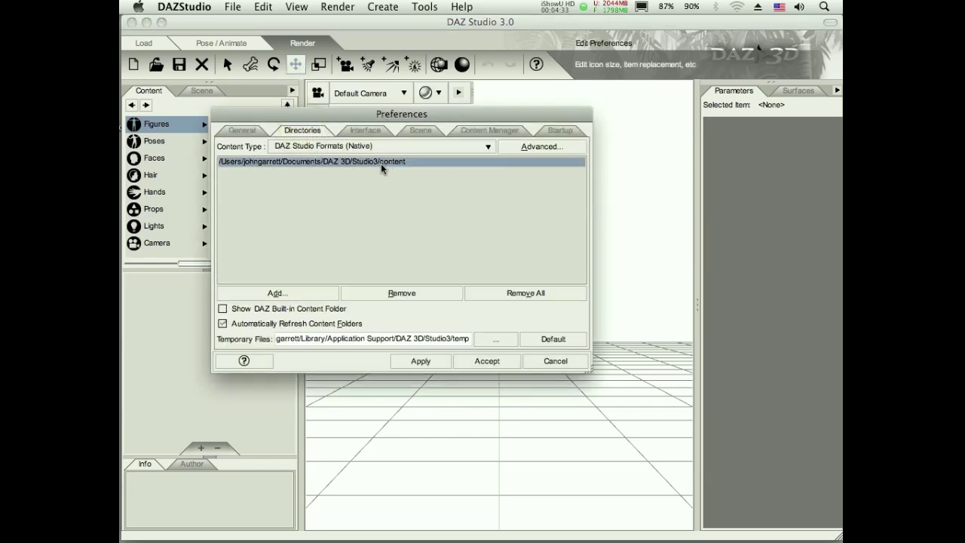
pyautogui.click(380, 165)
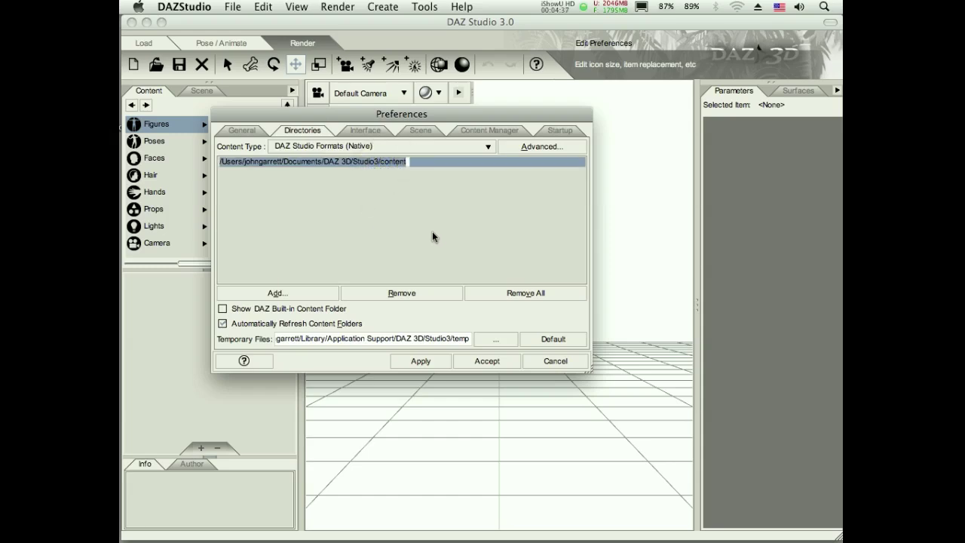
pyautogui.click(379, 234)
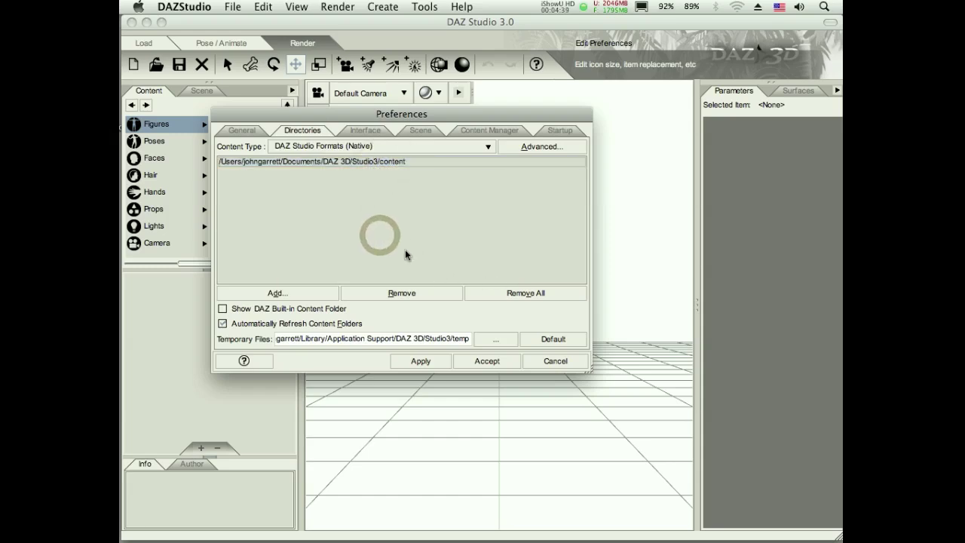
pyautogui.click(555, 361)
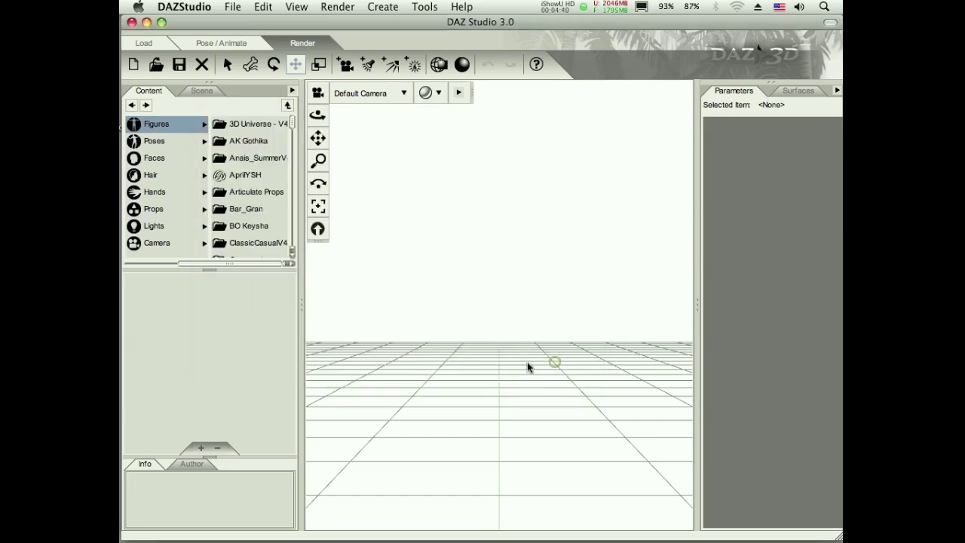
# Step: Search for new content with the search location set to the DAZ 3D/Studio3/content folder, and accept the finished search
pyautogui.click(292, 92)
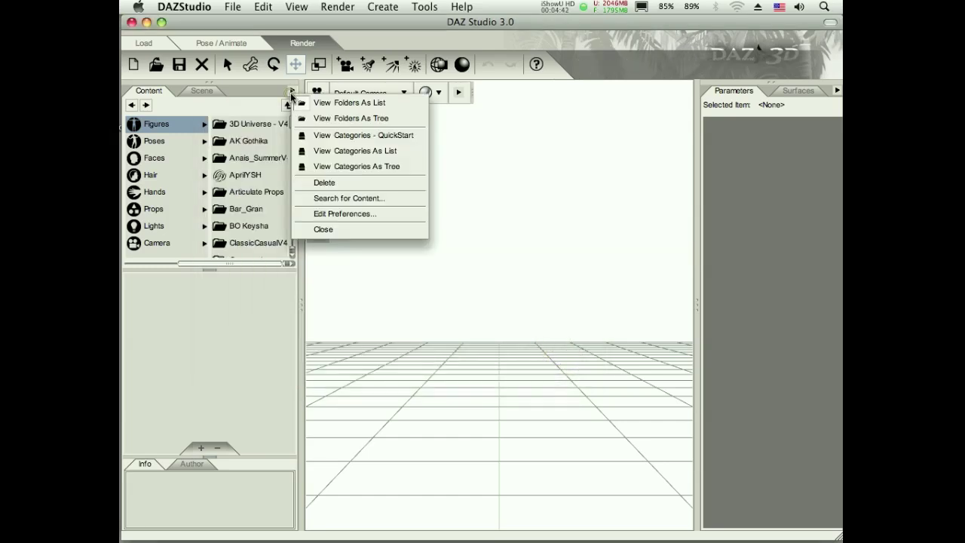
pyautogui.click(360, 198)
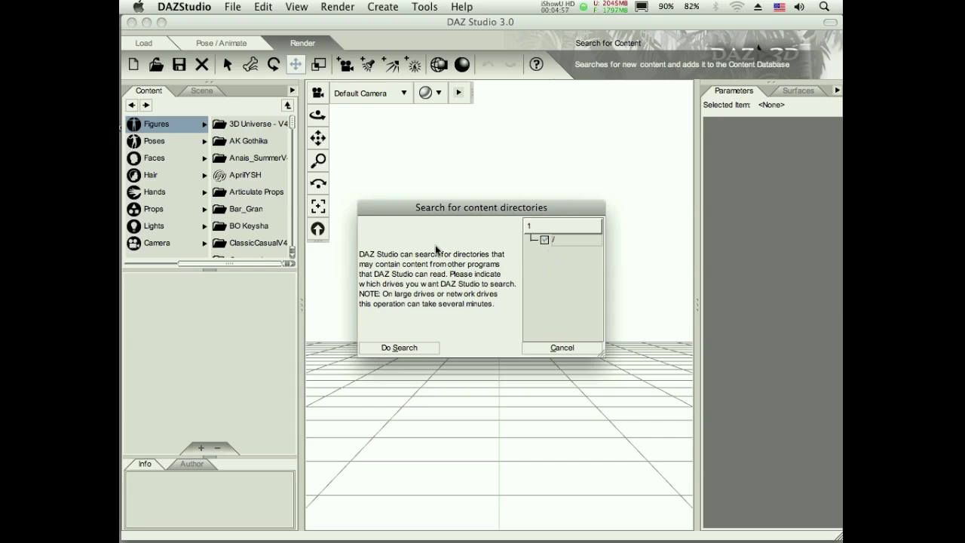
pyautogui.doubleClick(556, 242)
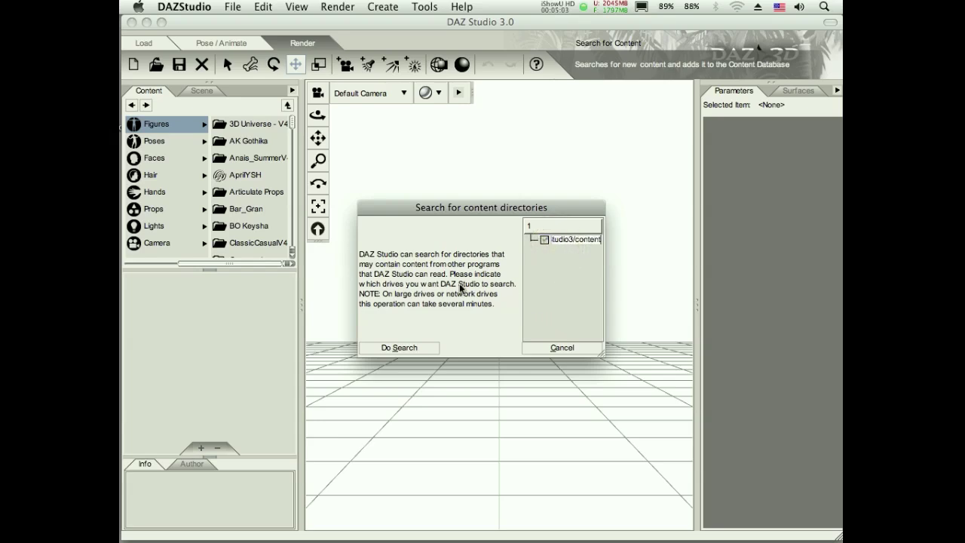
pyautogui.click(382, 347)
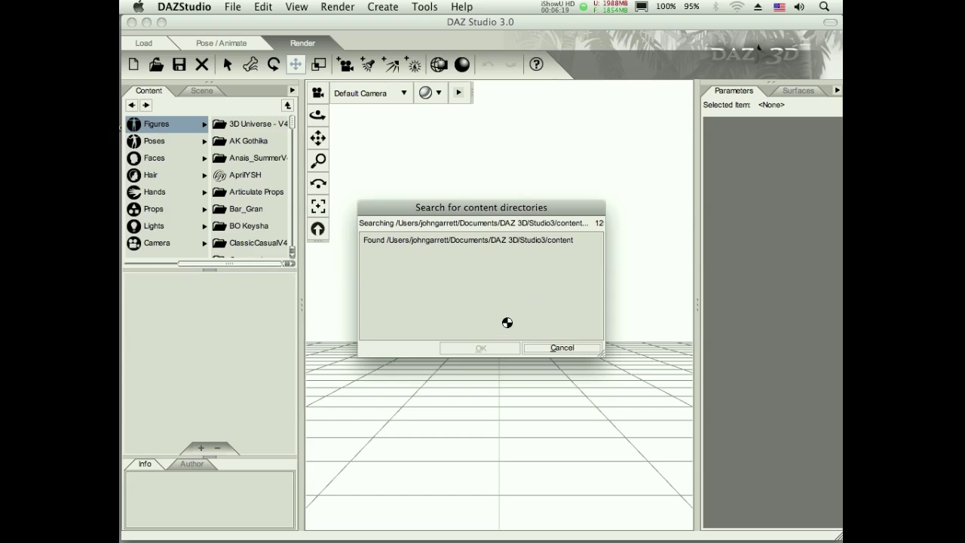
pyautogui.click(554, 347)
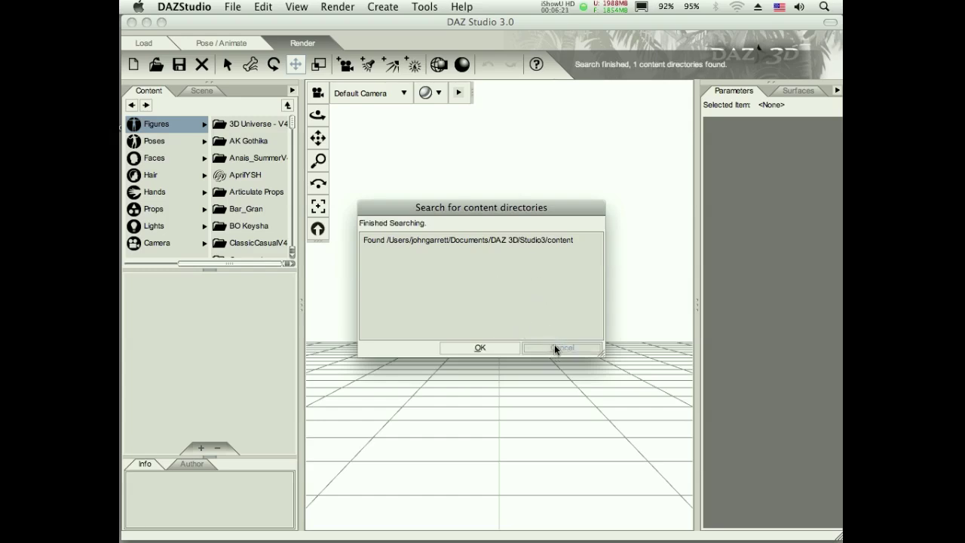
pyautogui.click(481, 349)
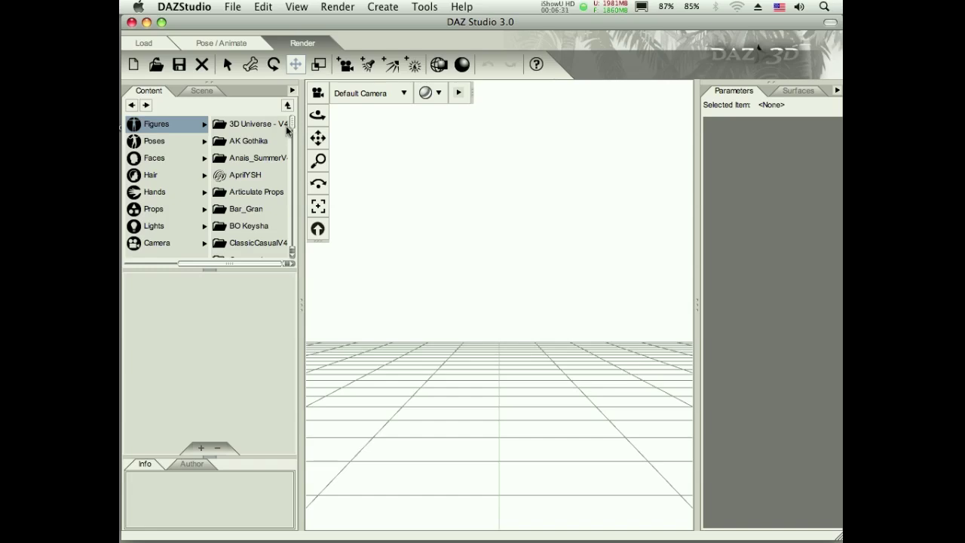
# Step: Load the Victoria 4.2 figure from the DAZ People folder under Figures into the scene
pyautogui.moveTo(291, 127); pyautogui.dragTo(289, 148)
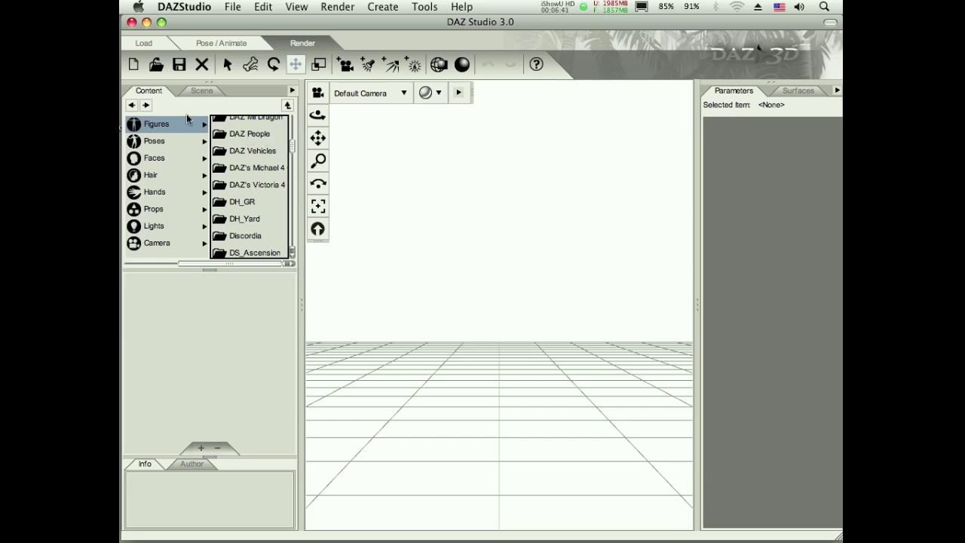
pyautogui.click(201, 89)
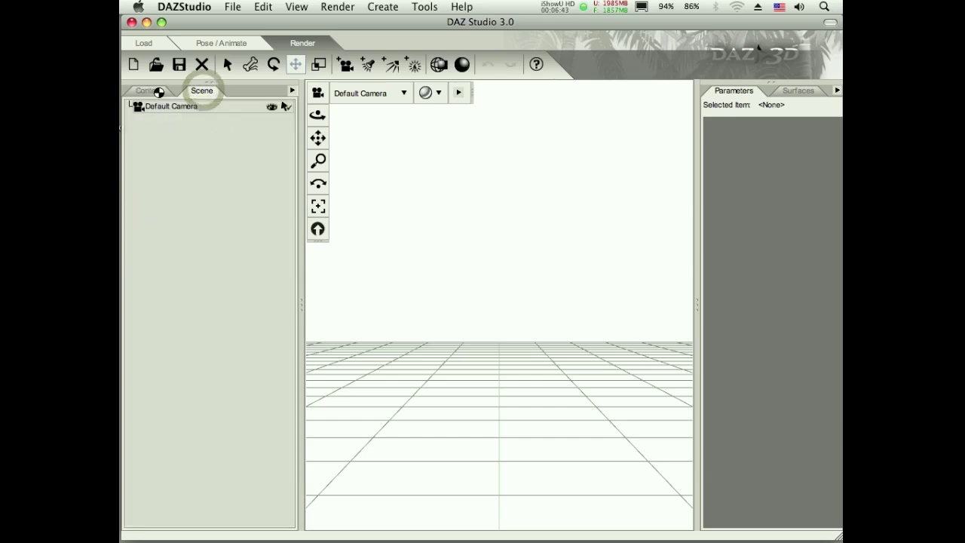
pyautogui.click(160, 91)
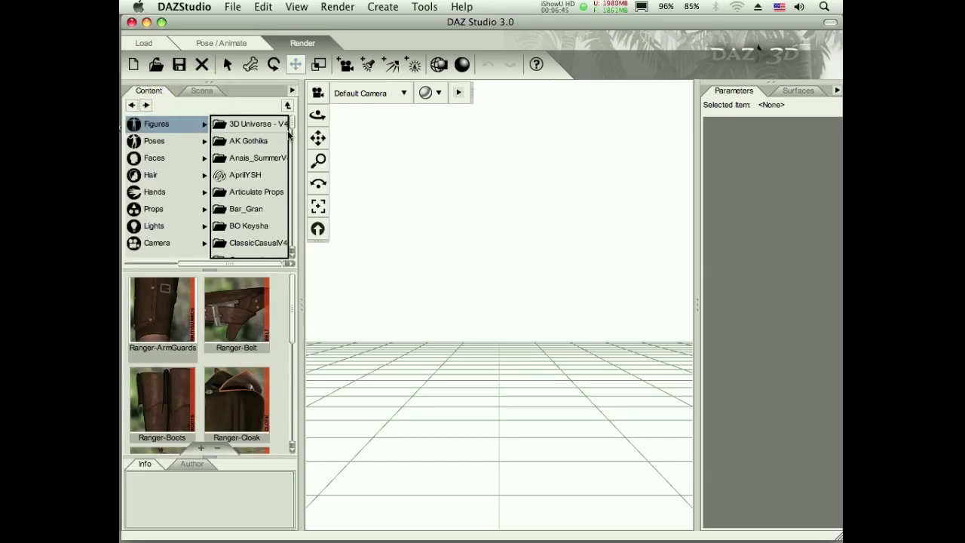
pyautogui.scroll(-1, 291, 130)
pyautogui.scroll(-5, 291, 130)
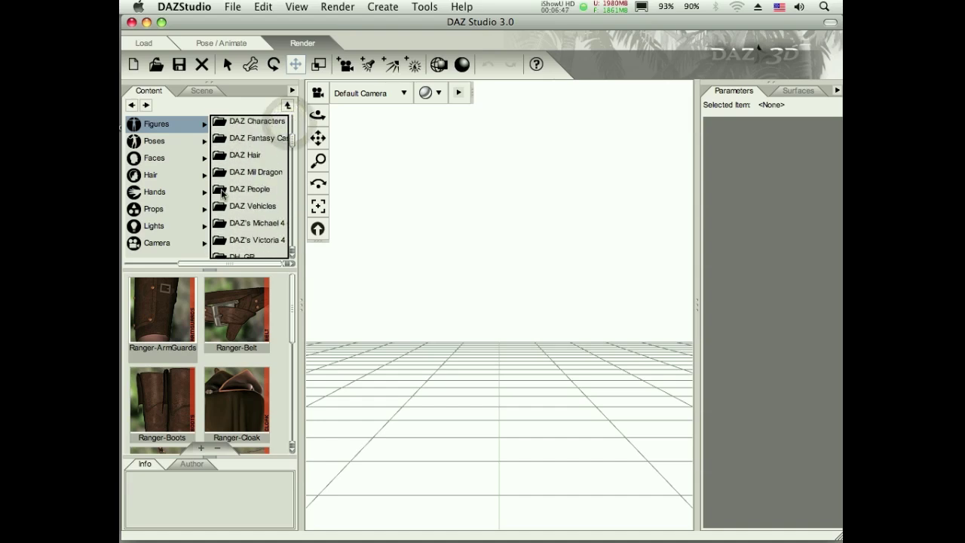
pyautogui.click(271, 189)
pyautogui.moveTo(290, 292); pyautogui.dragTo(283, 428)
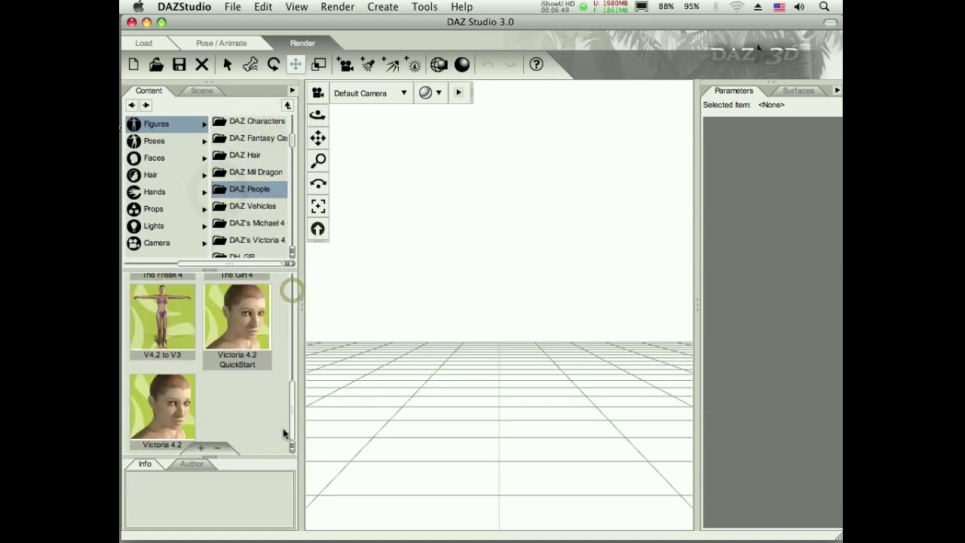
pyautogui.click(168, 411)
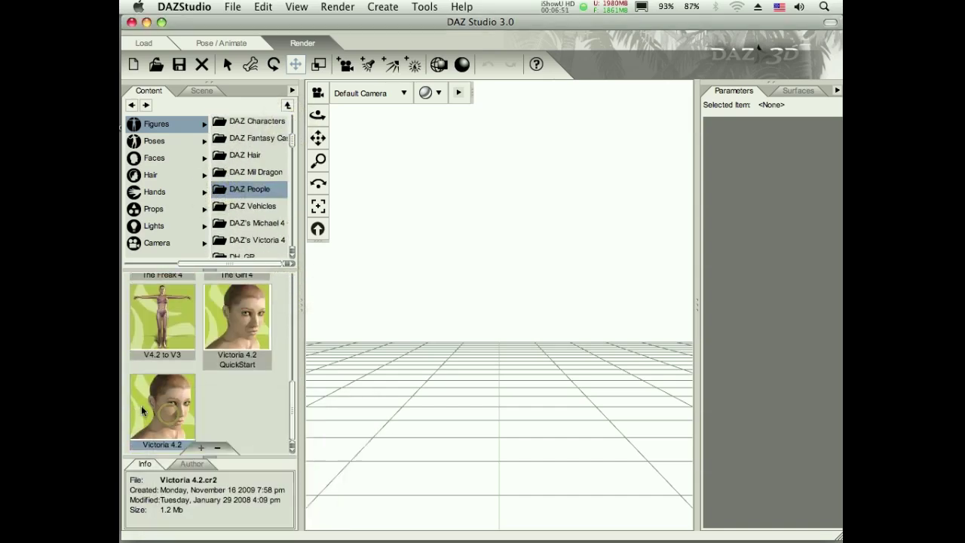
pyautogui.doubleClick(162, 410)
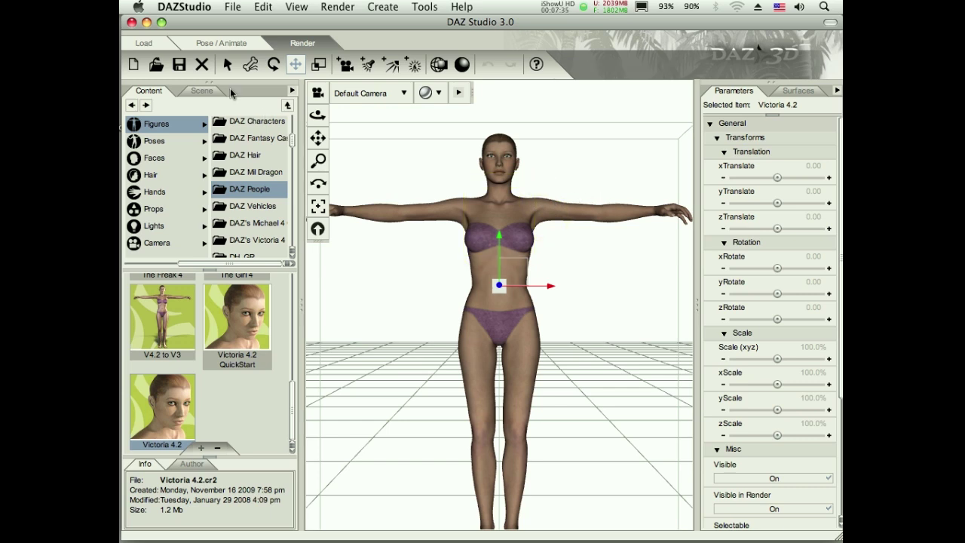
# Step: Show the scene hierarchy and move Victoria 4.2 back to a zTranslate of -42.50
pyautogui.click(204, 92)
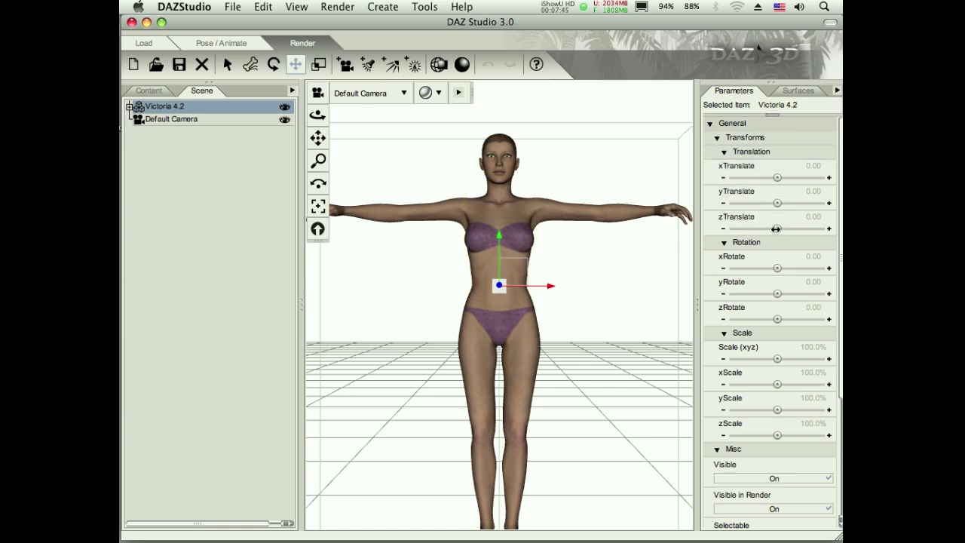
pyautogui.moveTo(776, 228); pyautogui.dragTo(754, 228)
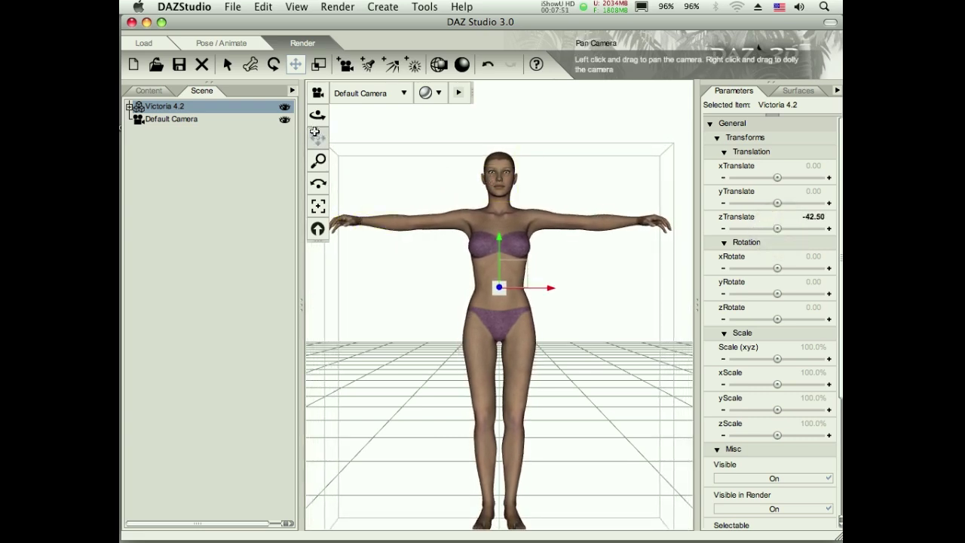
# Step: Try panning, orbiting and banking the camera around Victoria 4.2, and reset the camera view
pyautogui.moveTo(318, 138); pyautogui.dragTo(380, 121)
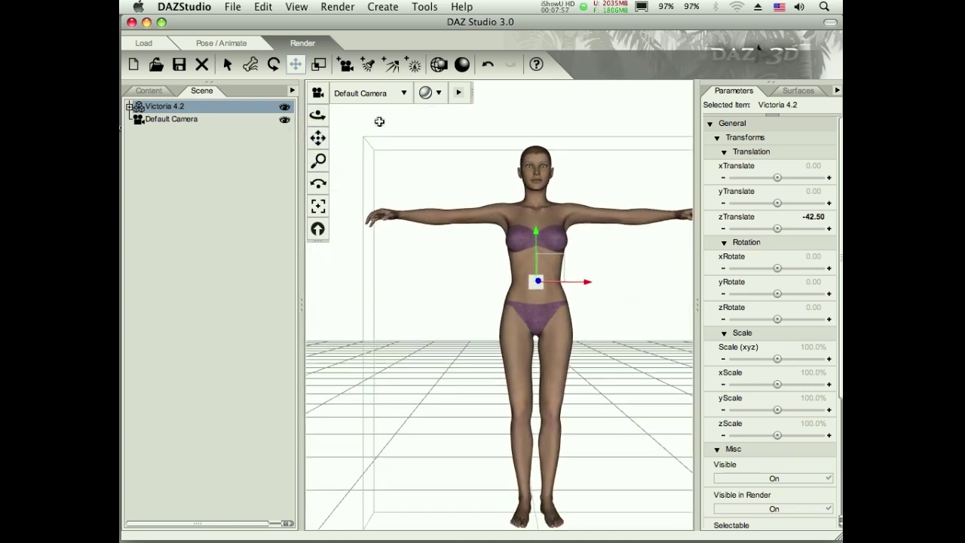
pyautogui.moveTo(318, 115); pyautogui.dragTo(243, 249)
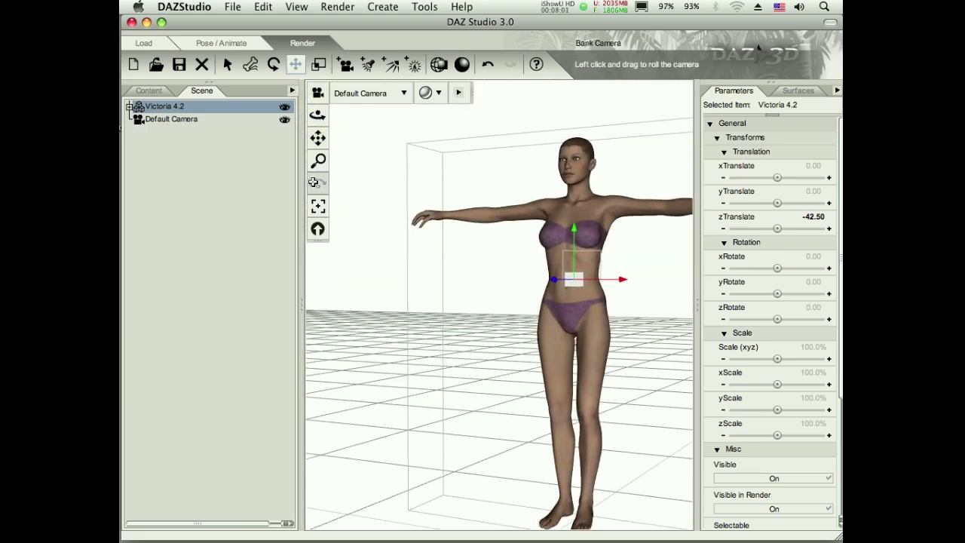
pyautogui.moveTo(317, 183); pyautogui.dragTo(311, 184)
pyautogui.click(318, 229)
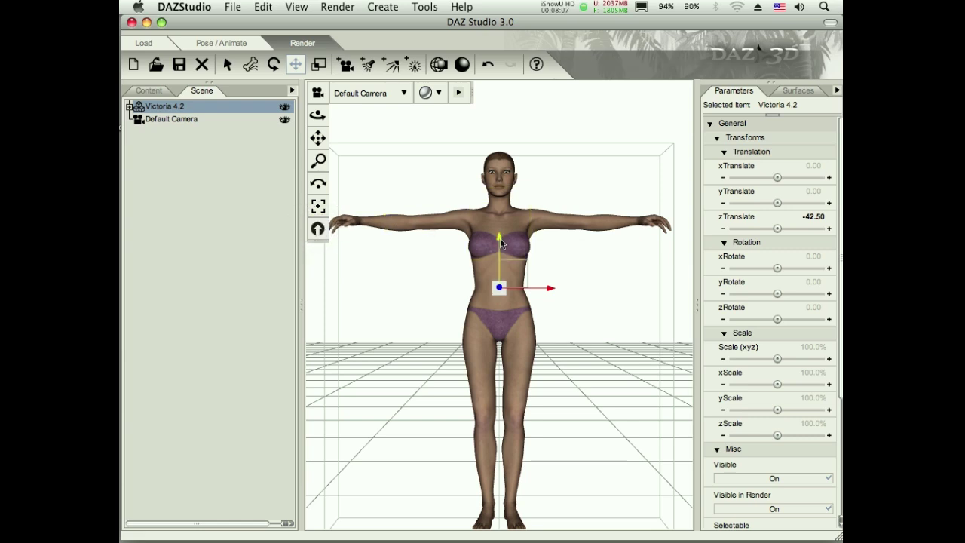
# Step: Move Victoria 4.2 up to a yTranslate of about 11.24 and sideways to an xTranslate of about 4.09
pyautogui.moveTo(503, 211); pyautogui.dragTo(502, 212)
pyautogui.click(551, 263)
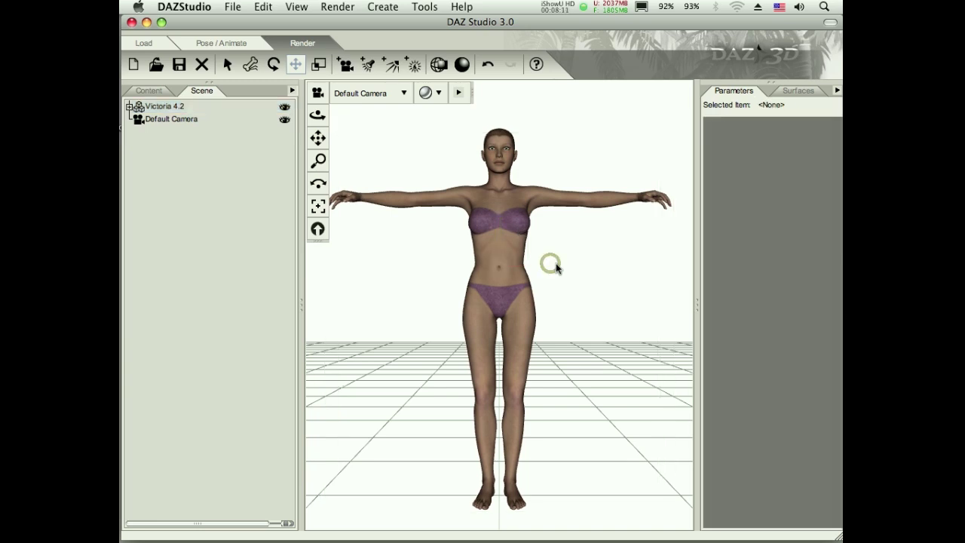
pyautogui.click(164, 106)
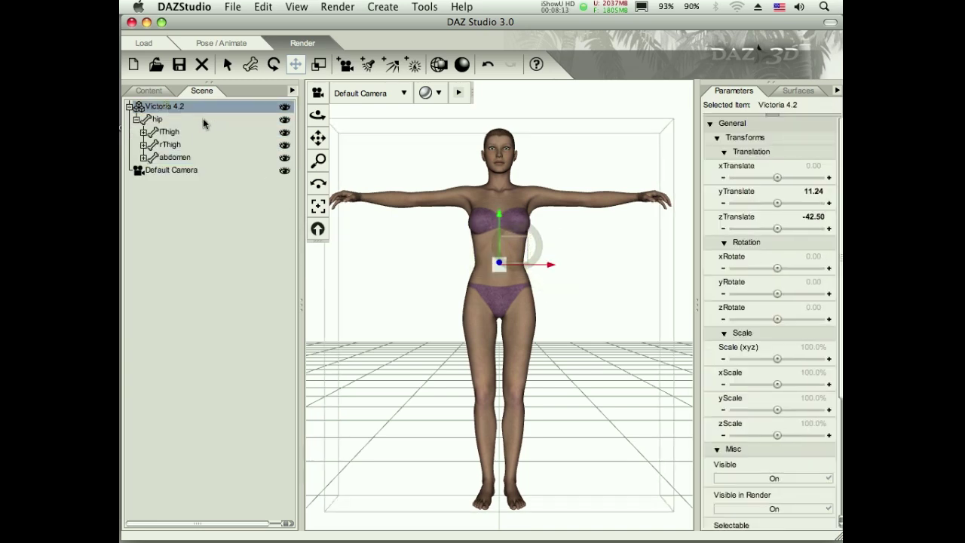
pyautogui.moveTo(550, 264); pyautogui.dragTo(557, 265)
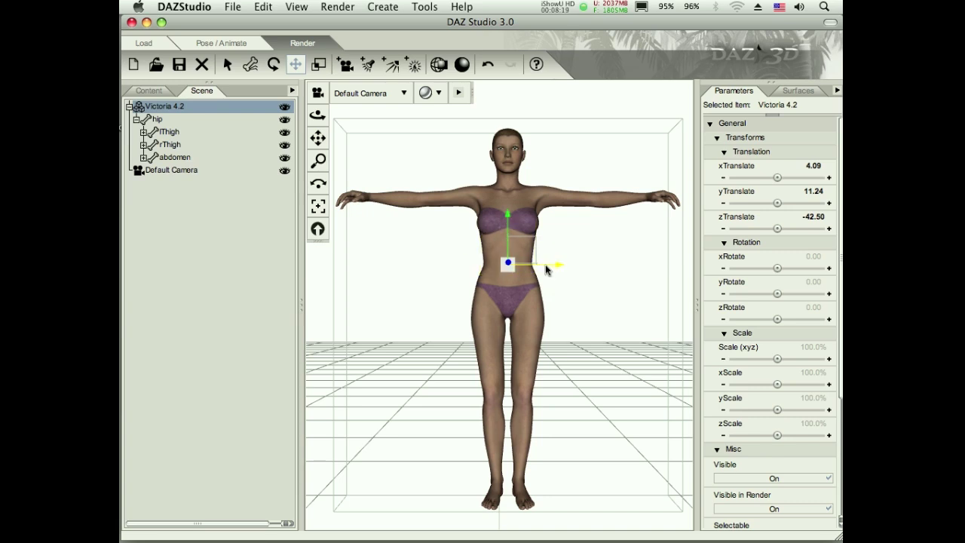
# Step: Try raising Victoria 4.2 to a yTranslate of about 19.75 with the planar move handle, and undo that move
pyautogui.moveTo(523, 251)
pyautogui.mouseDown()
pyautogui.moveTo(545, 221)
pyautogui.moveTo(517, 245)
pyautogui.moveTo(524, 252)
pyautogui.moveTo(537, 212)
pyautogui.moveTo(520, 246)
pyautogui.moveTo(519, 235)
pyautogui.mouseUp()
pyautogui.press('super+z')
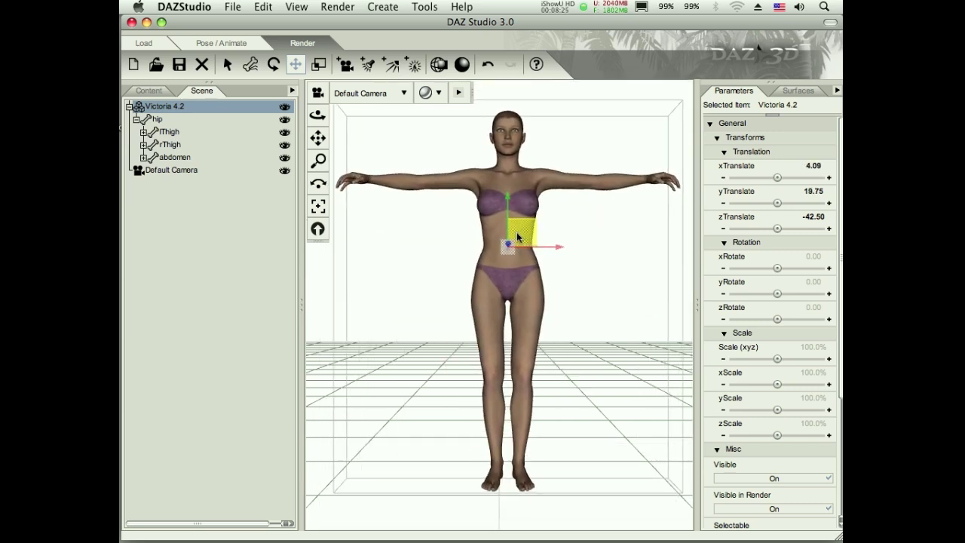
pyautogui.press('super+z')
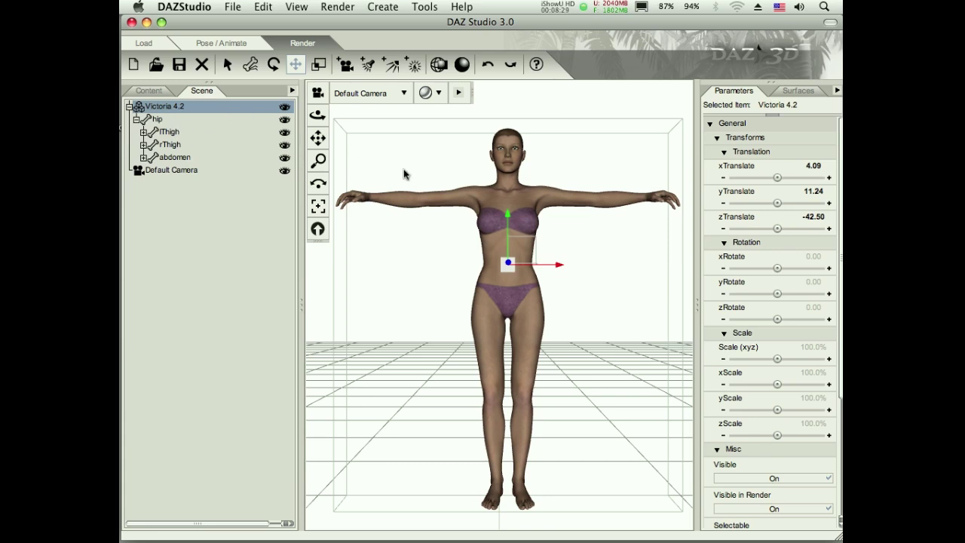
# Step: Apply the Katie Elite MAT All material to Victoria 4.2 from the MATerials V4 Elite folder in the DAZ's Victoria 4 poses
pyautogui.click(154, 92)
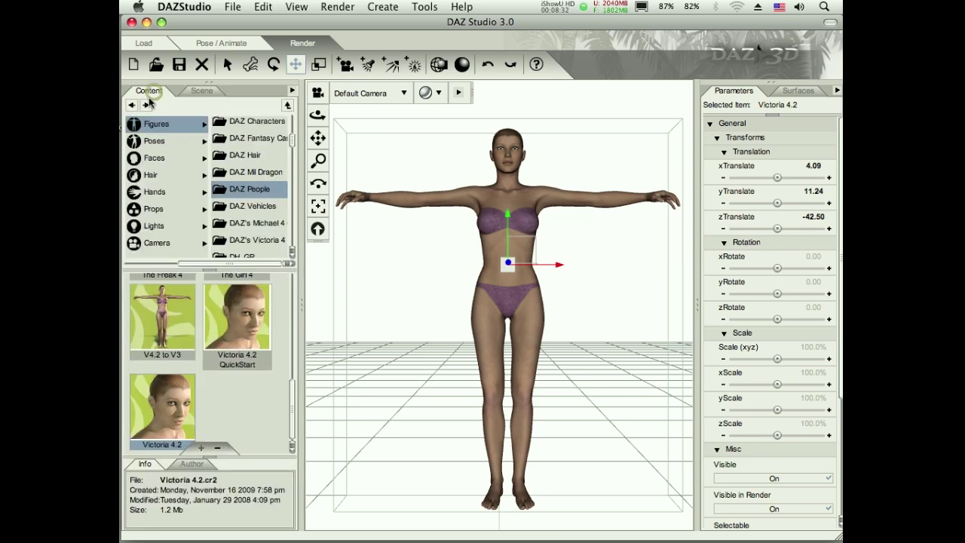
pyautogui.click(157, 141)
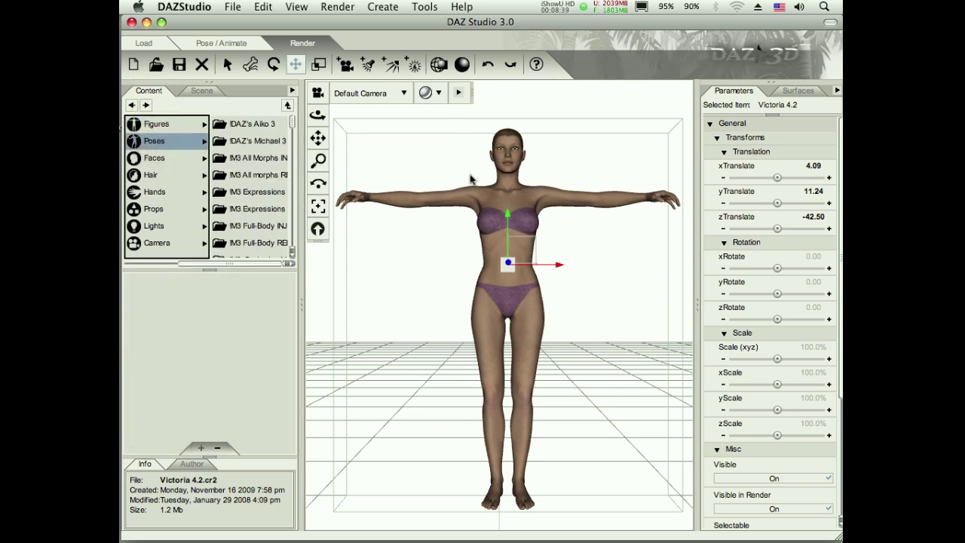
pyautogui.moveTo(292, 126); pyautogui.dragTo(291, 158)
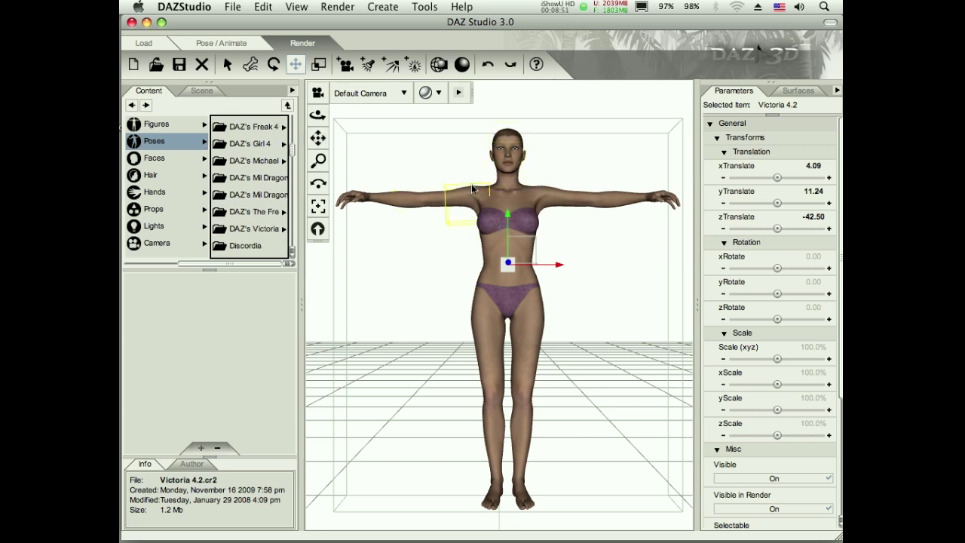
pyautogui.click(250, 228)
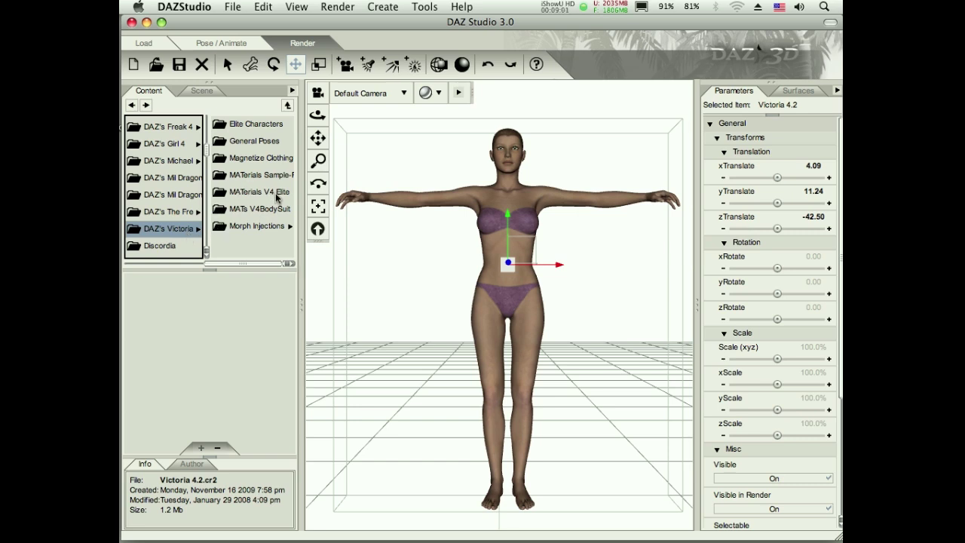
pyautogui.click(220, 193)
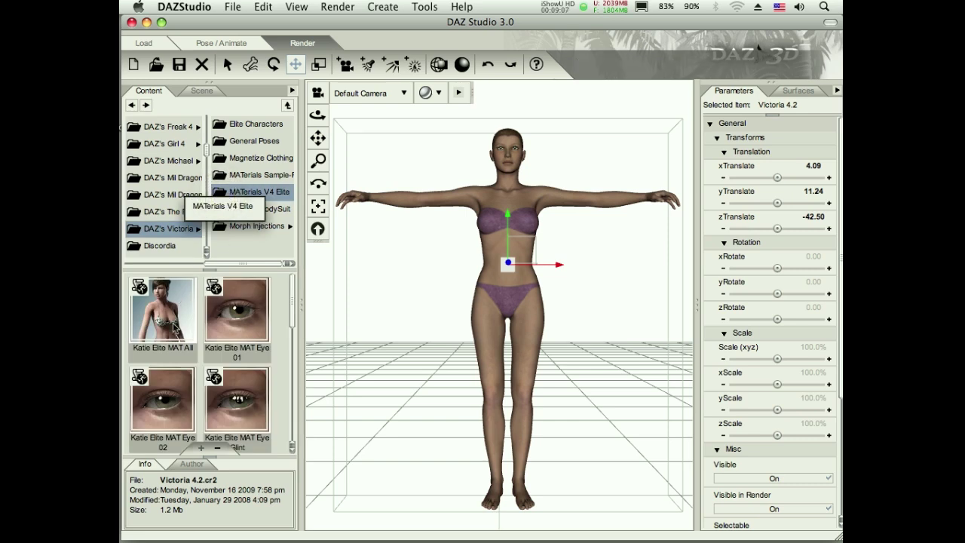
pyautogui.moveTo(292, 303); pyautogui.dragTo(263, 298)
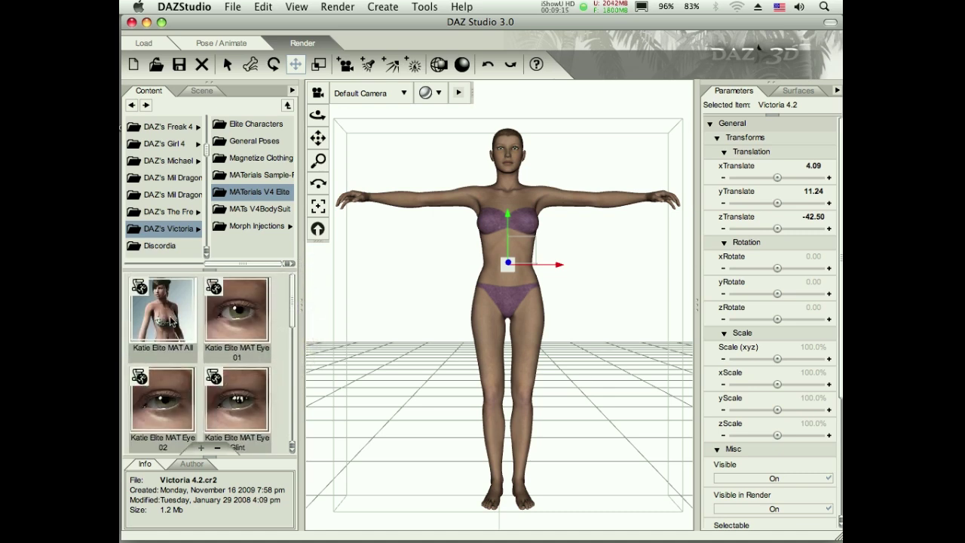
pyautogui.moveTo(166, 318)
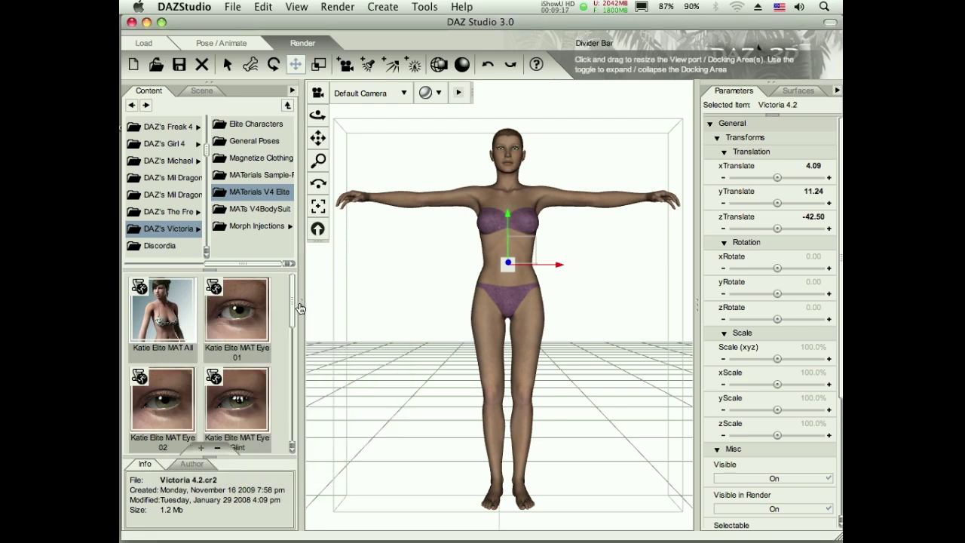
pyautogui.doubleClick(162, 319)
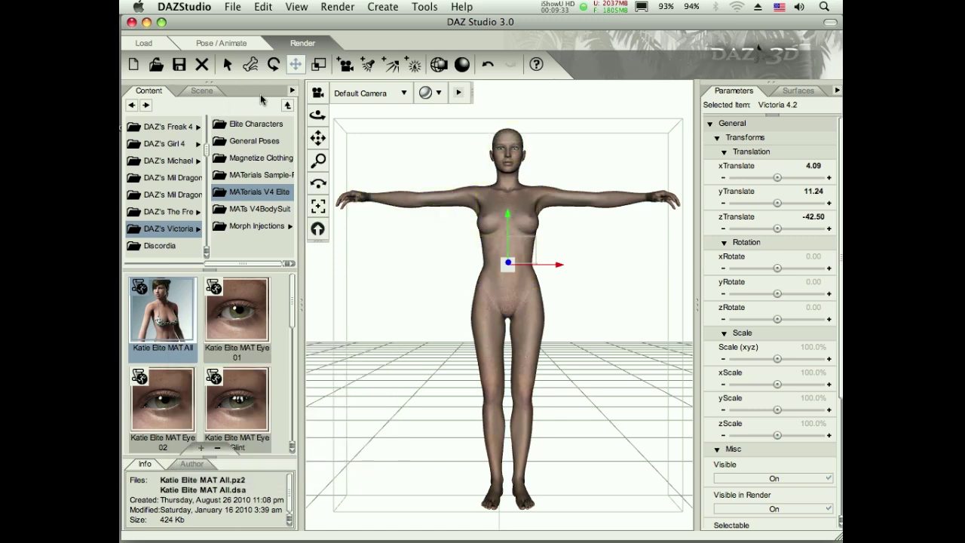
# Step: Load Valkynne-Hair from the 1-Hair folder of Magix-101's Valkynne-Hair in the Studio3 hair content
pyautogui.click(287, 106)
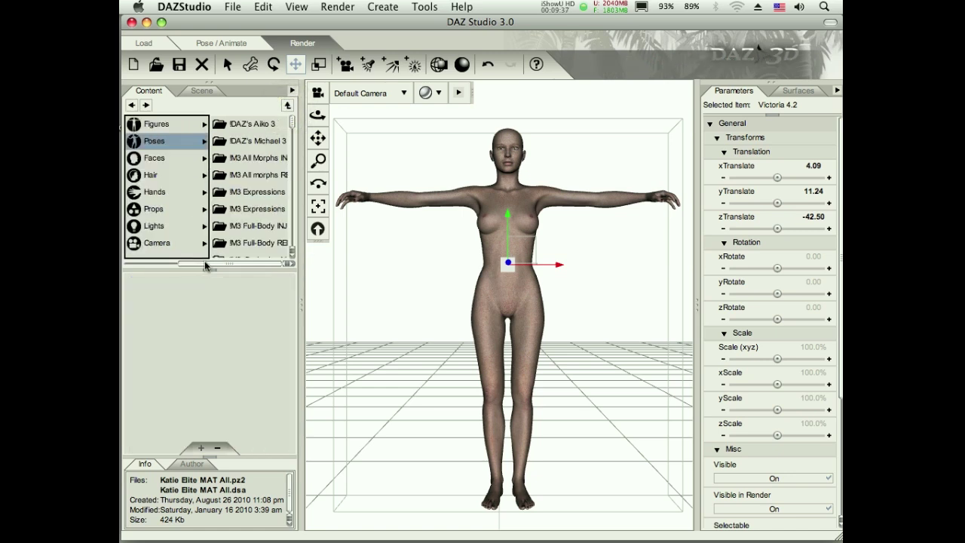
pyautogui.moveTo(206, 268); pyautogui.dragTo(142, 267)
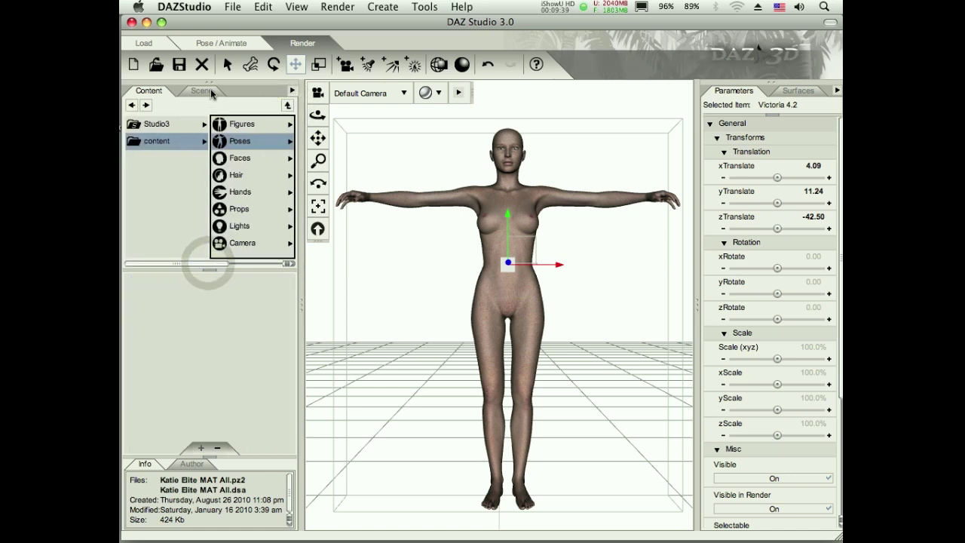
pyautogui.click(159, 125)
pyautogui.moveTo(290, 136); pyautogui.dragTo(258, 192)
pyautogui.click(258, 192)
pyautogui.click(246, 124)
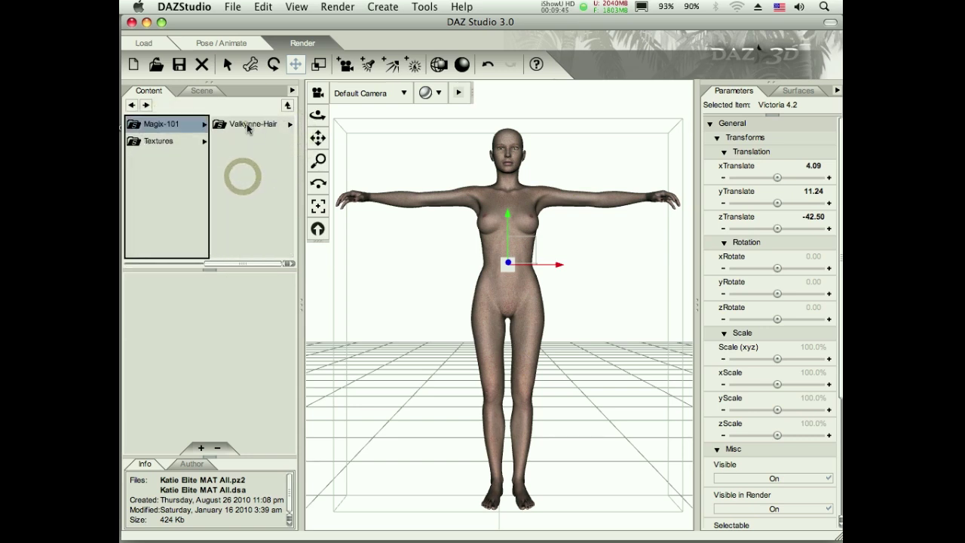
pyautogui.click(239, 125)
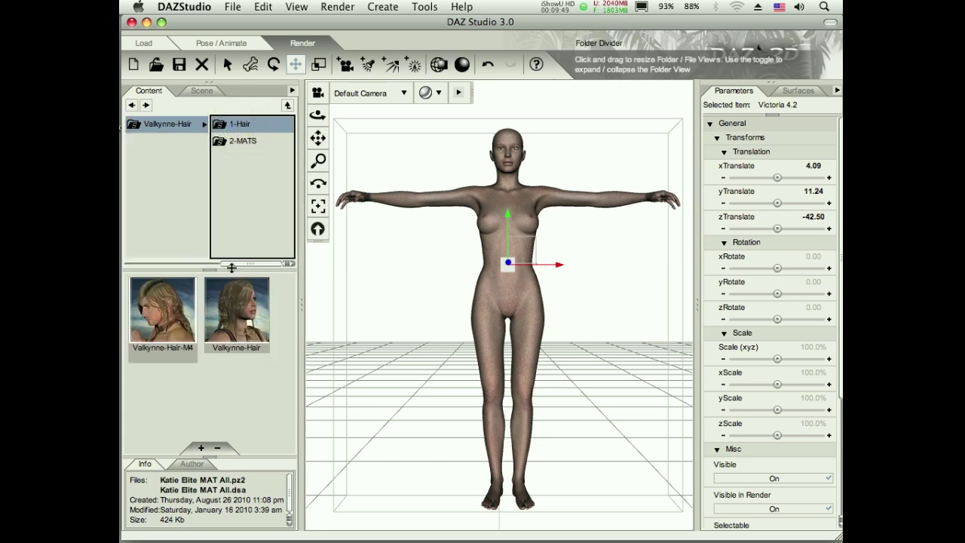
pyautogui.click(201, 91)
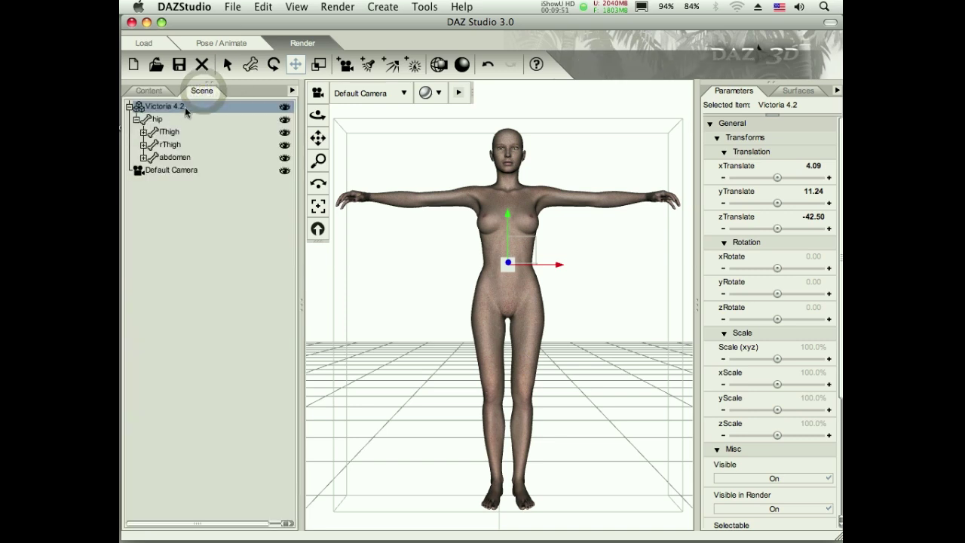
pyautogui.click(154, 92)
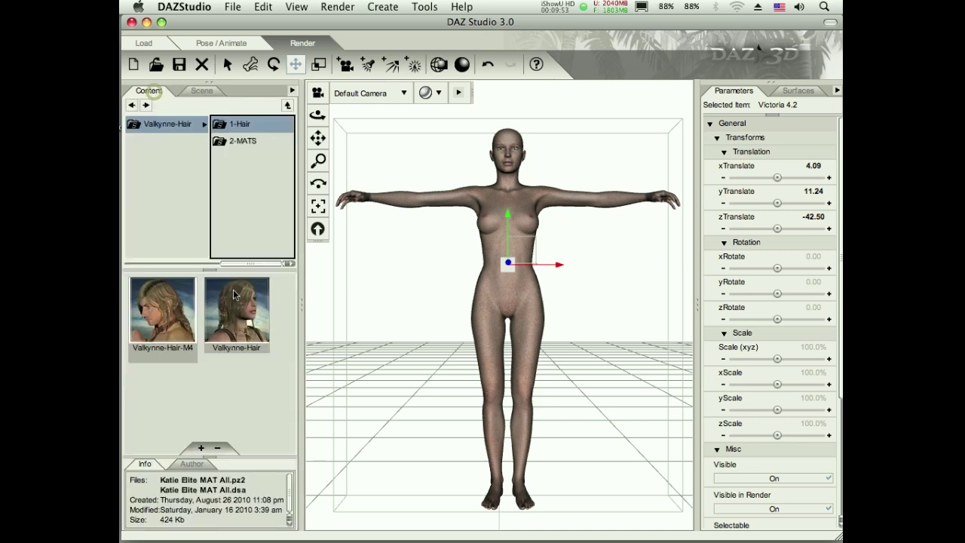
pyautogui.doubleClick(234, 302)
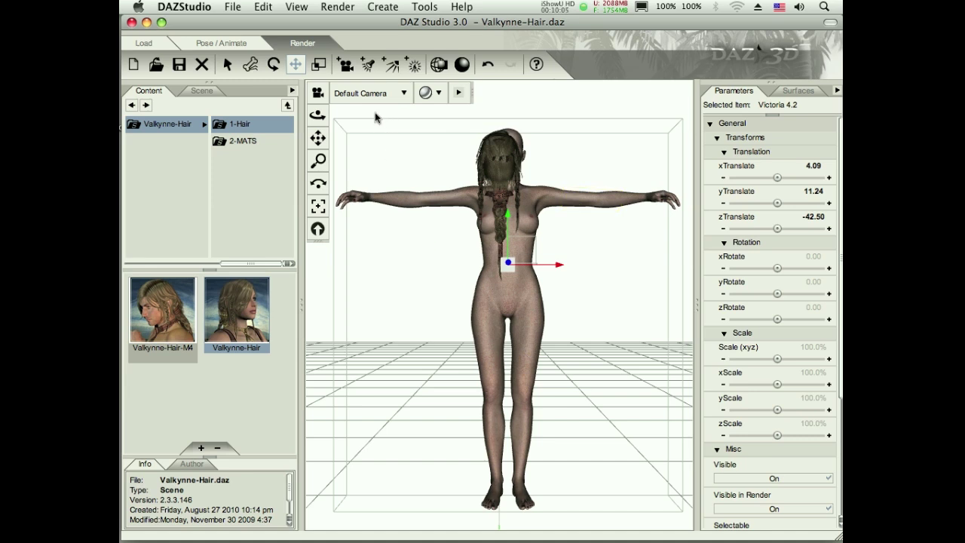
# Step: Expand Victoria 4.2's bone hierarchy in the scene through abdomen, chest and neck to the bones under the head
pyautogui.click(206, 90)
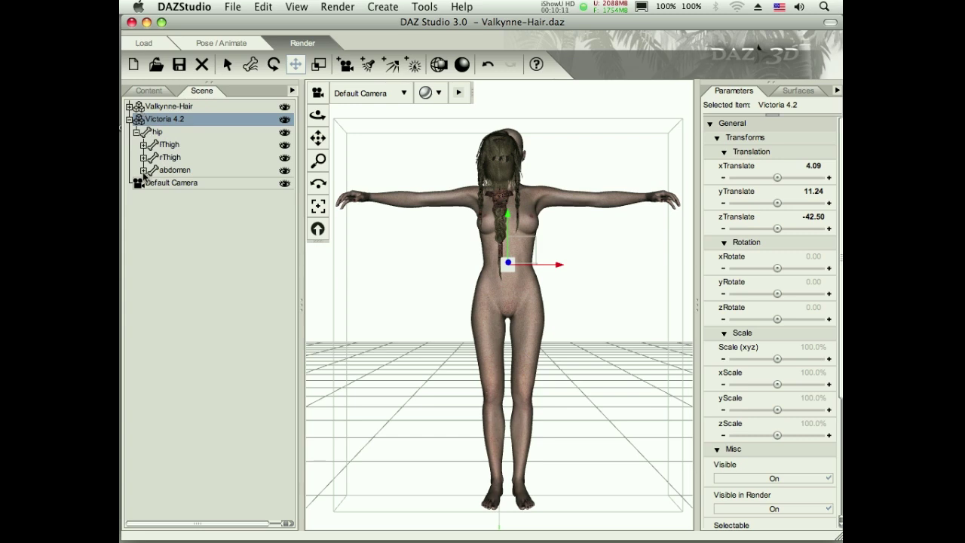
pyautogui.click(143, 170)
pyautogui.click(150, 184)
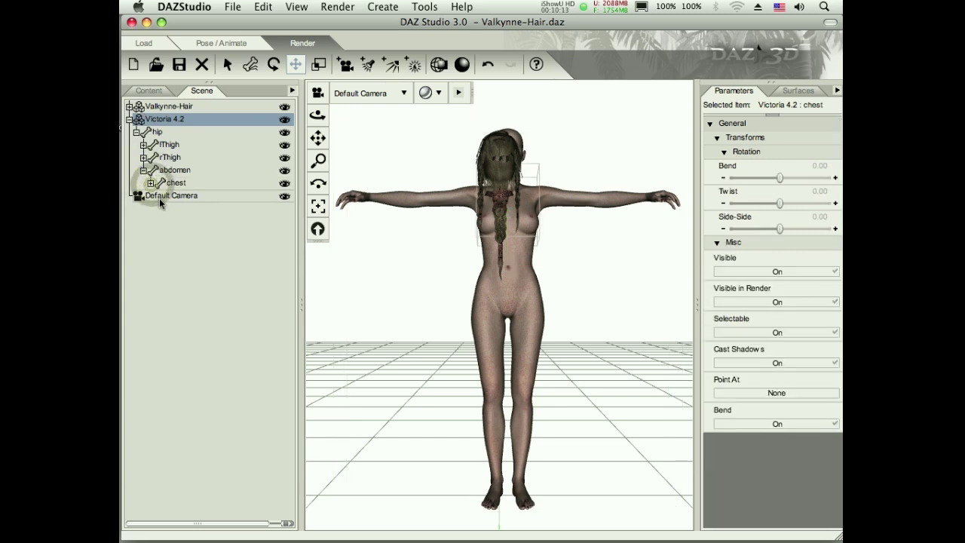
pyautogui.click(151, 184)
pyautogui.click(158, 220)
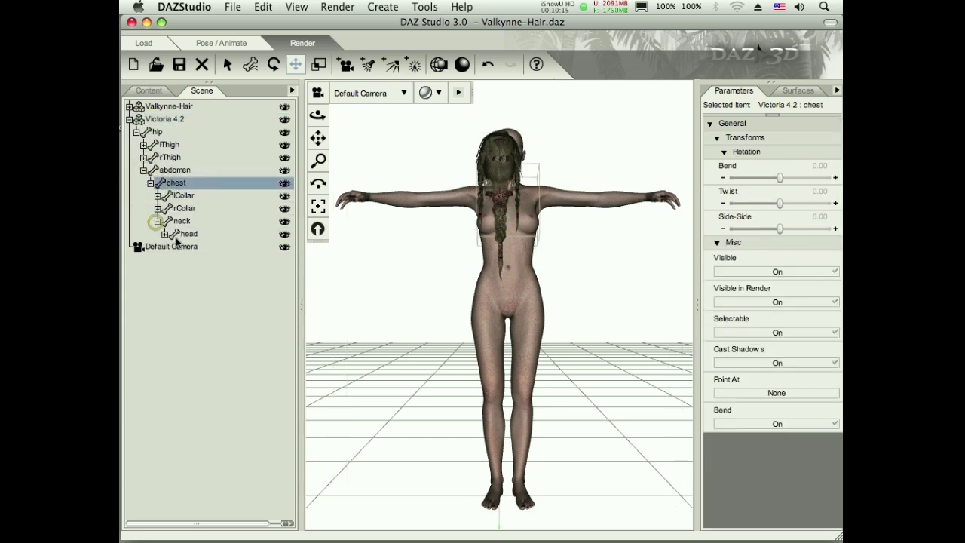
pyautogui.click(164, 234)
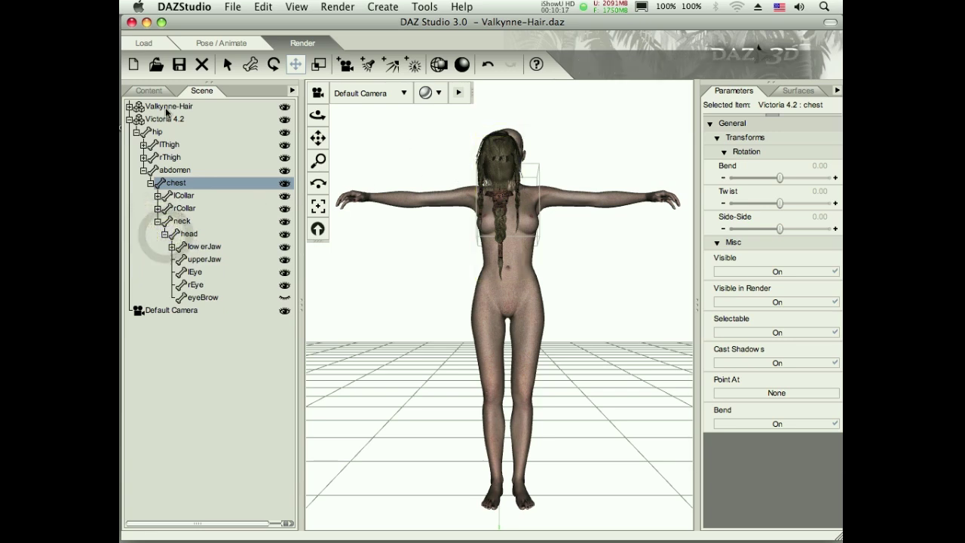
# Step: Fit the Valkynne-Hair figure to Victoria 4.2
pyautogui.click(138, 110)
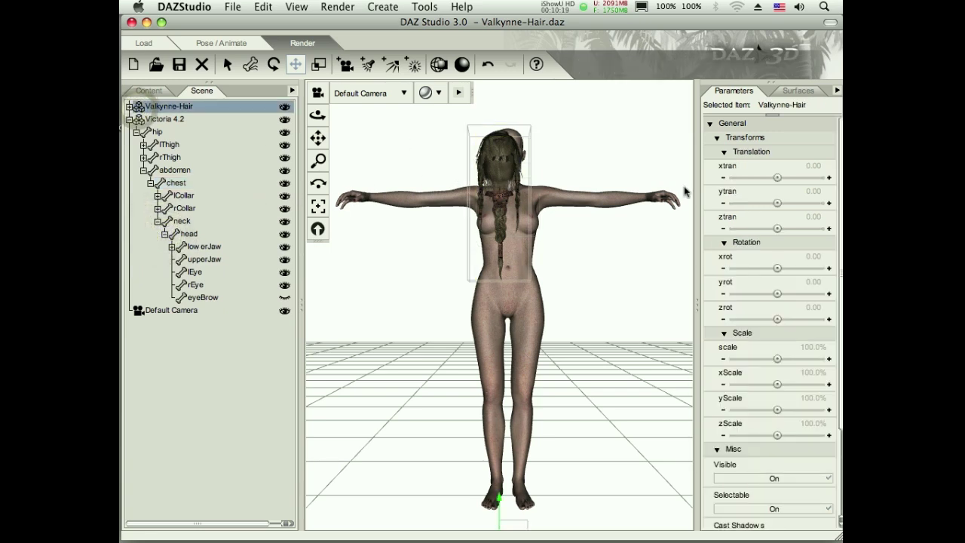
pyautogui.click(718, 141)
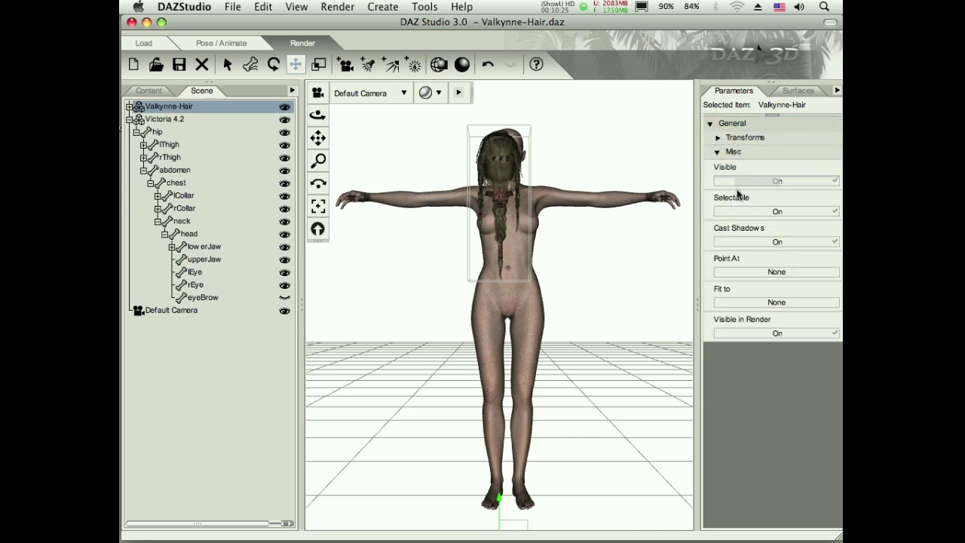
pyautogui.click(776, 303)
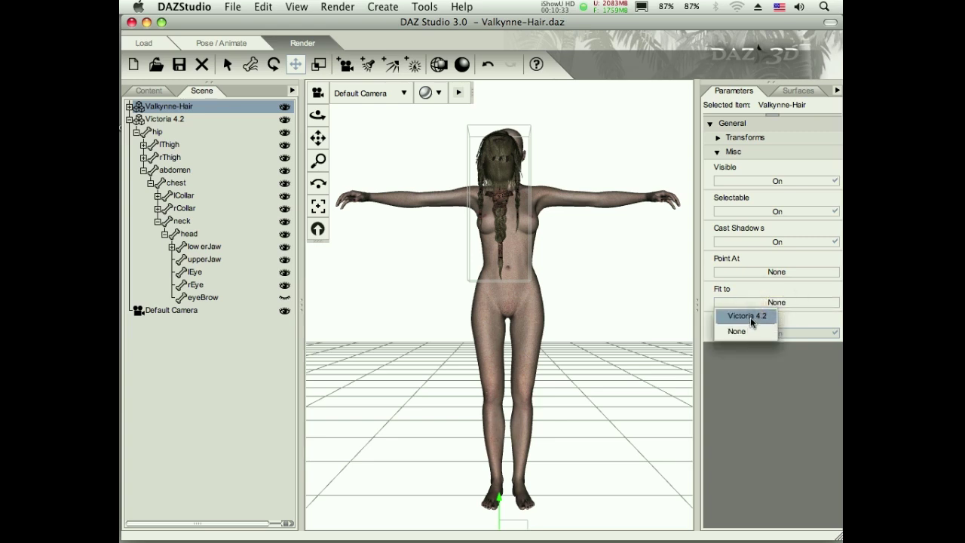
pyautogui.click(751, 317)
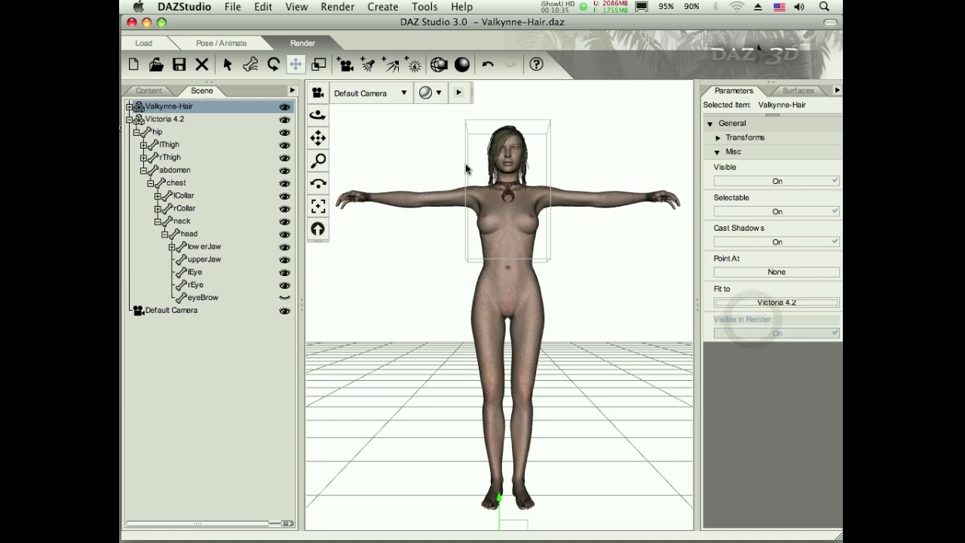
# Step: Examine the fitted hair, the necklace and Victoria 4.2's head up close from different camera angles, and reset the camera view
pyautogui.click(318, 207)
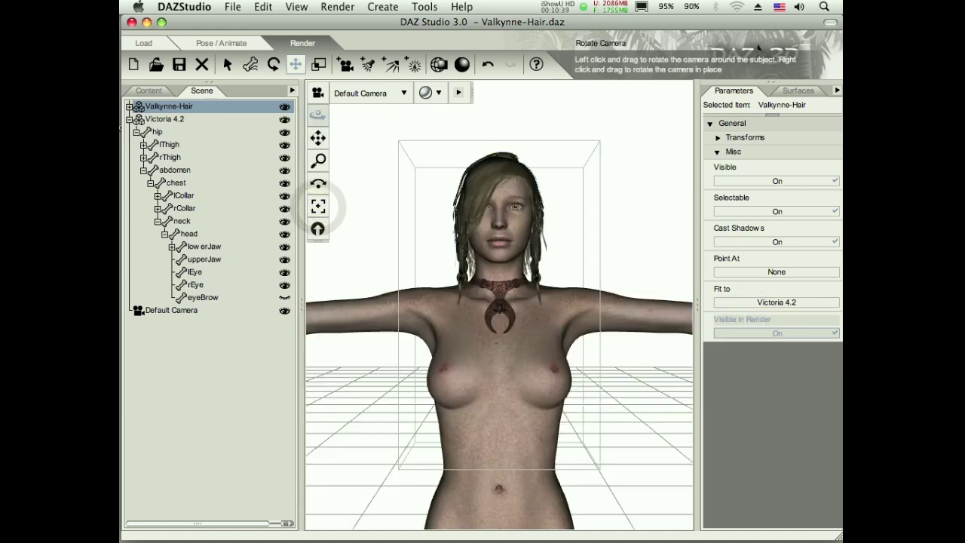
pyautogui.moveTo(317, 183); pyautogui.dragTo(416, 133)
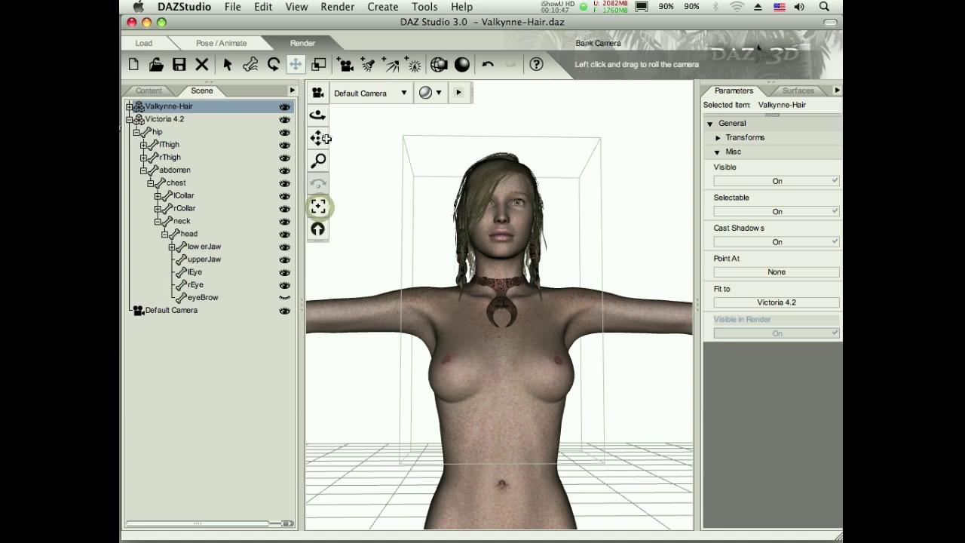
pyautogui.click(318, 205)
pyautogui.click(499, 303)
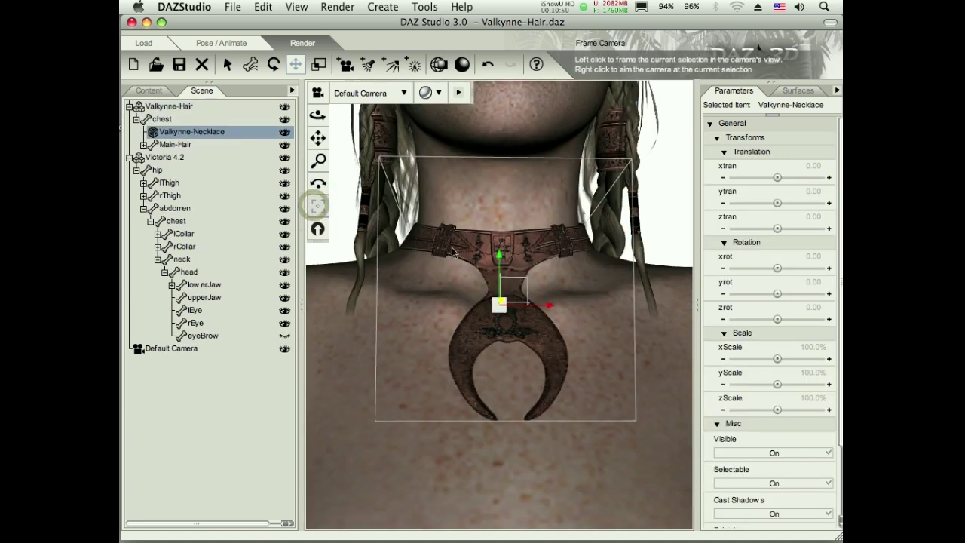
pyautogui.click(317, 229)
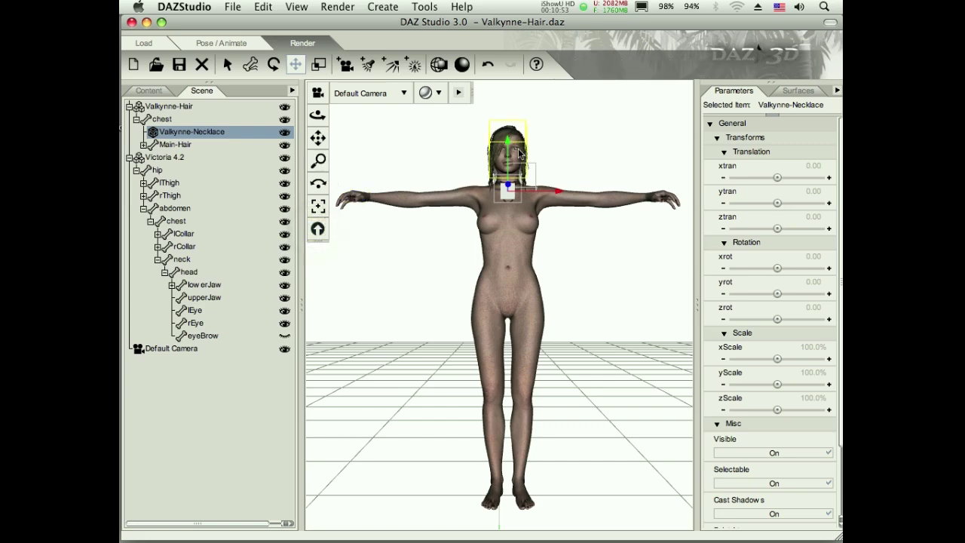
pyautogui.click(317, 208)
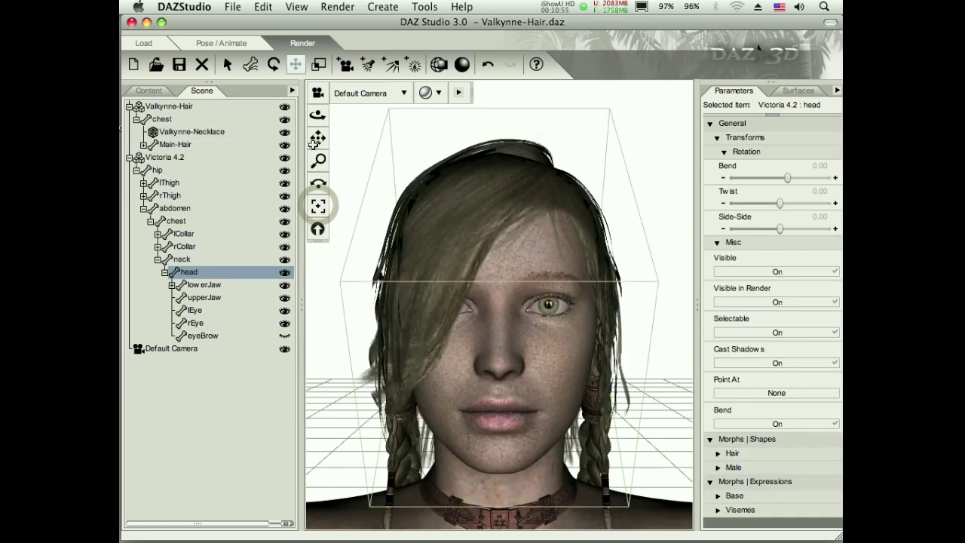
pyautogui.moveTo(317, 115)
pyautogui.mouseDown()
pyautogui.moveTo(332, 114)
pyautogui.moveTo(310, 115)
pyautogui.mouseUp()
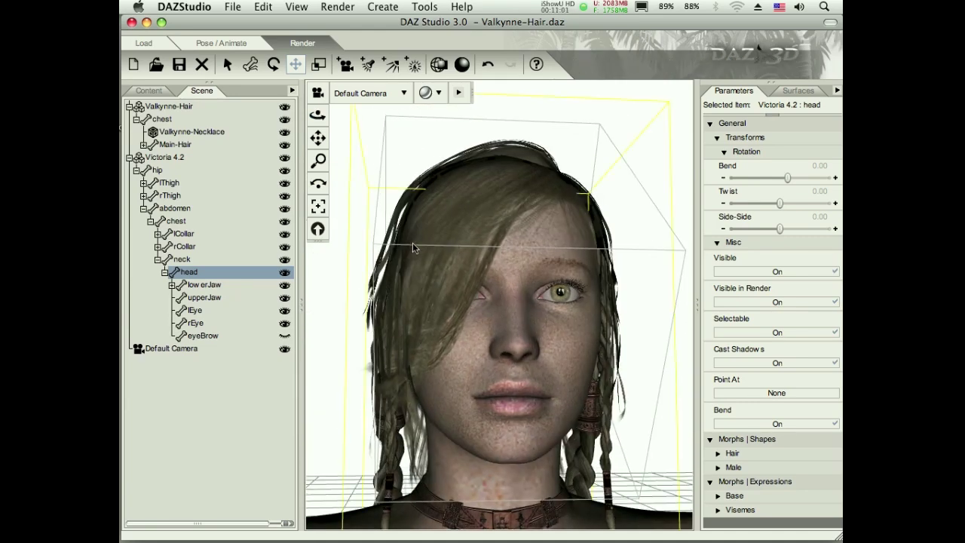
pyautogui.click(317, 229)
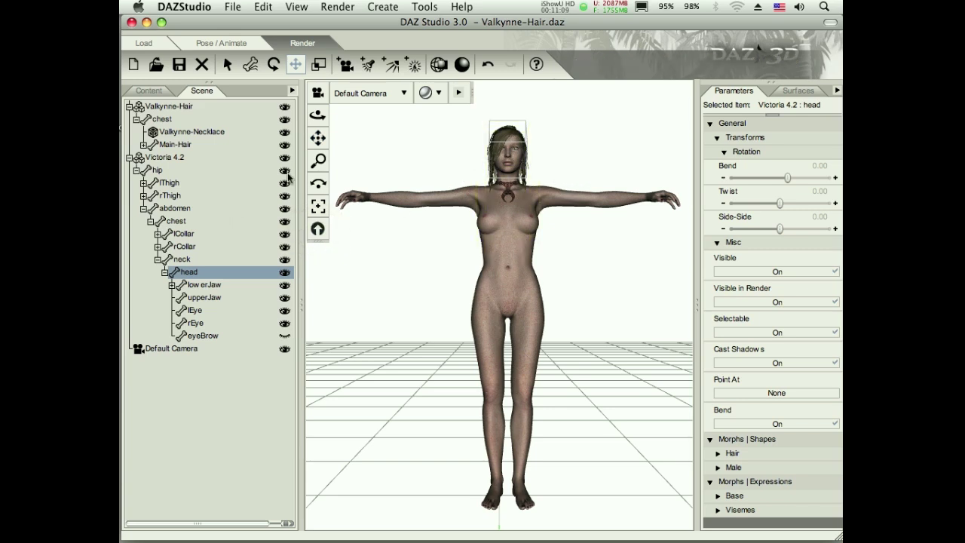
# Step: Collapse the Valkynne-Hair and Victoria 4.2 hierarchies in the scene and select the whole Victoria 4.2 figure
pyautogui.click(130, 107)
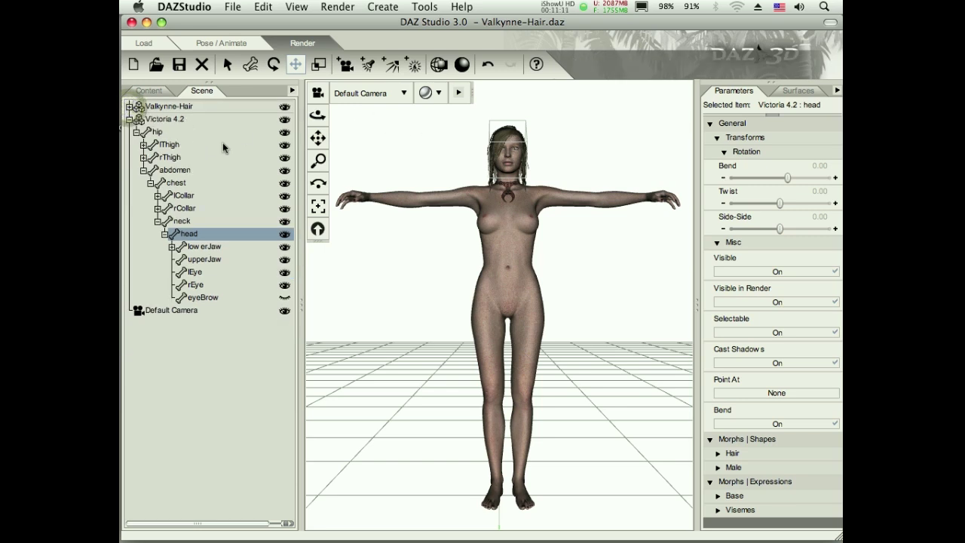
pyautogui.click(130, 119)
pyautogui.click(149, 118)
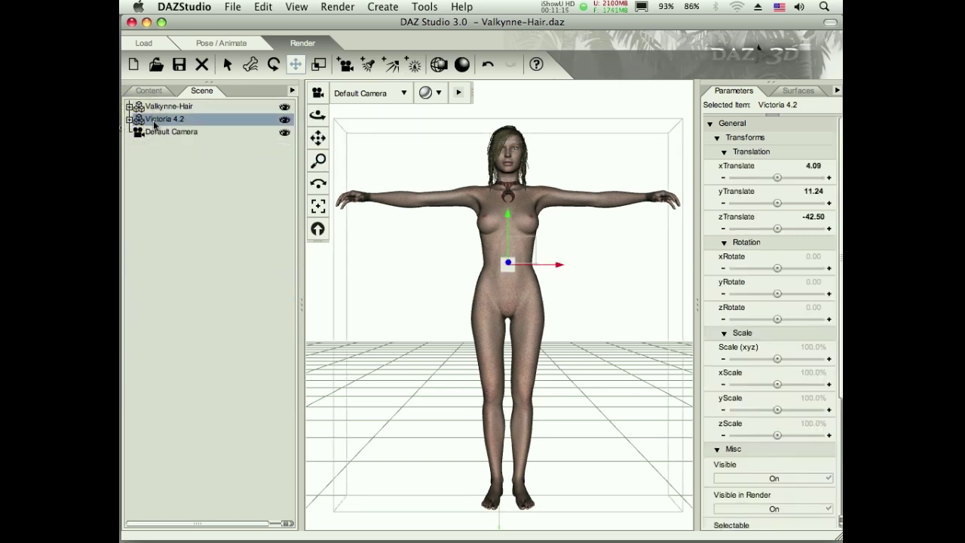
# Step: Load the Arms and Boots of the VaL The Sentry outfit from the content library's Figures onto Victoria 4.2
pyautogui.click(149, 91)
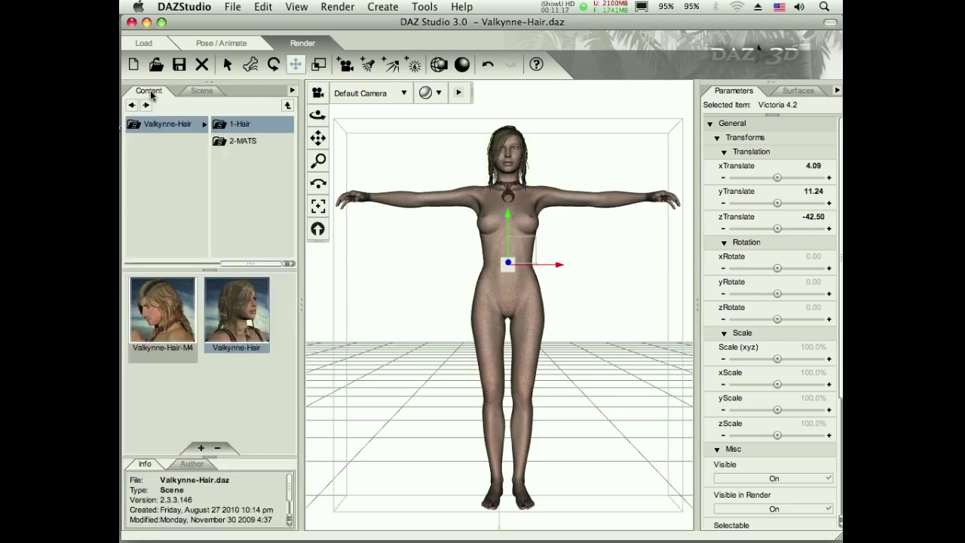
pyautogui.click(286, 105)
pyautogui.click(287, 105)
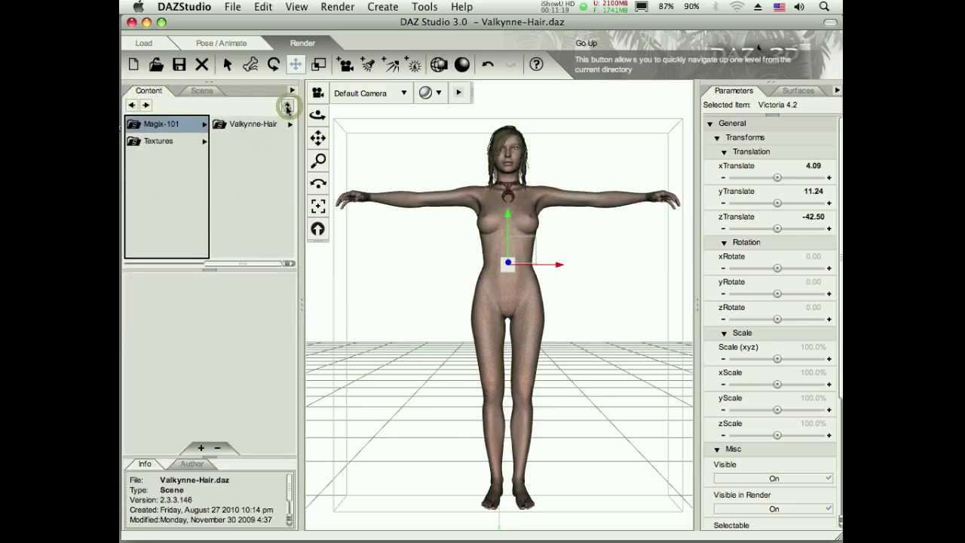
pyautogui.click(287, 105)
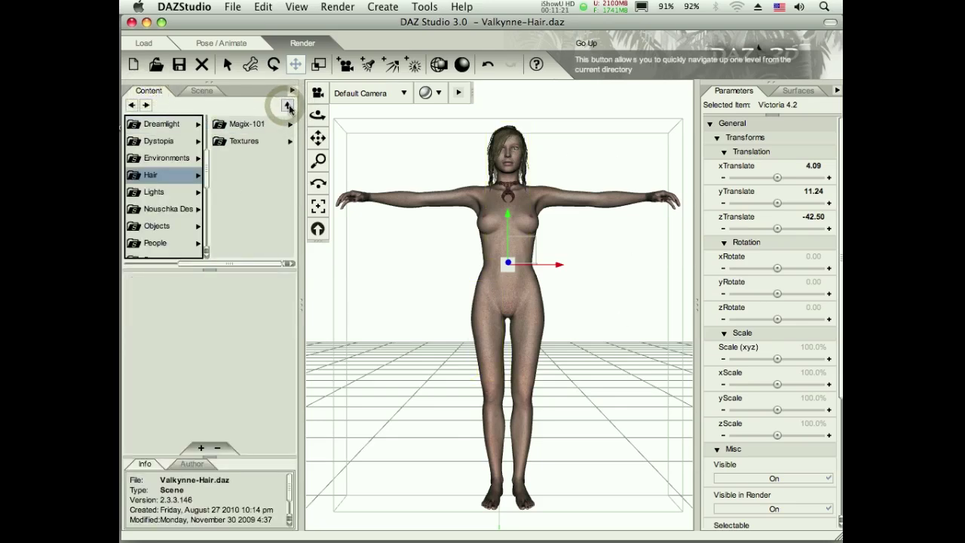
pyautogui.click(287, 105)
pyautogui.click(159, 144)
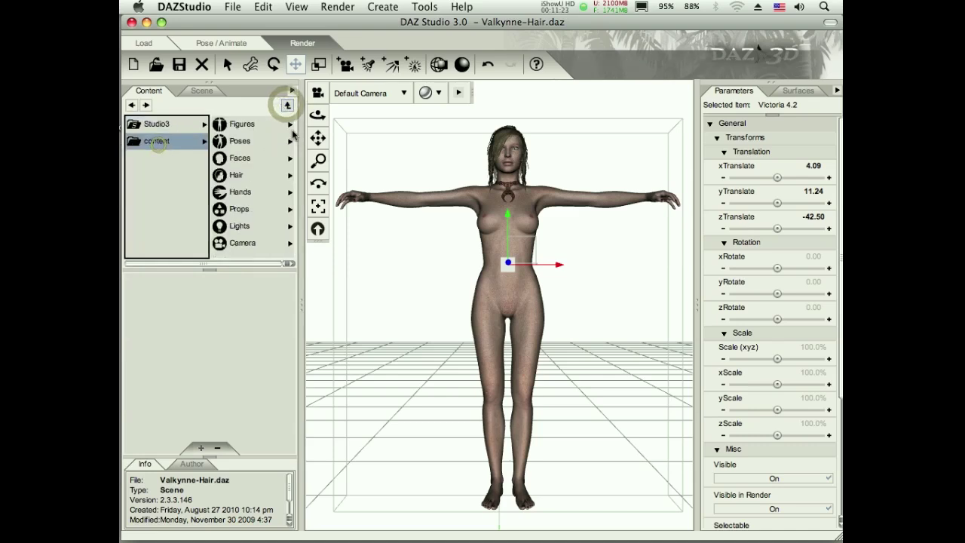
pyautogui.click(226, 267)
pyautogui.click(241, 124)
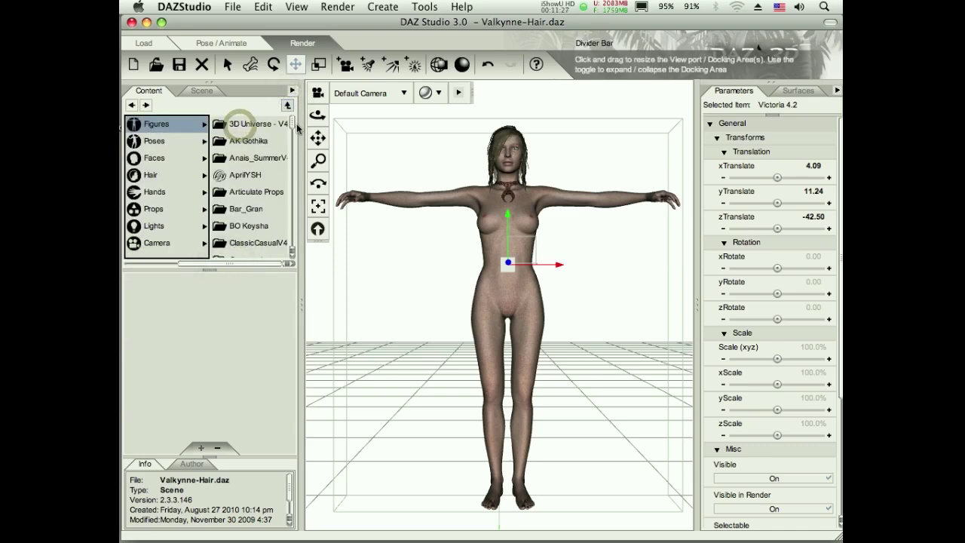
pyautogui.moveTo(293, 126); pyautogui.dragTo(296, 260)
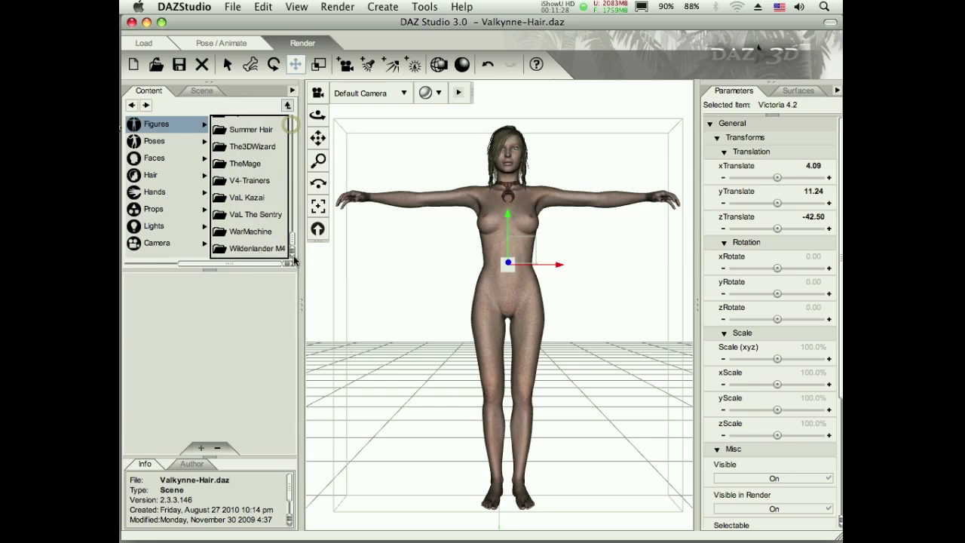
pyautogui.click(251, 214)
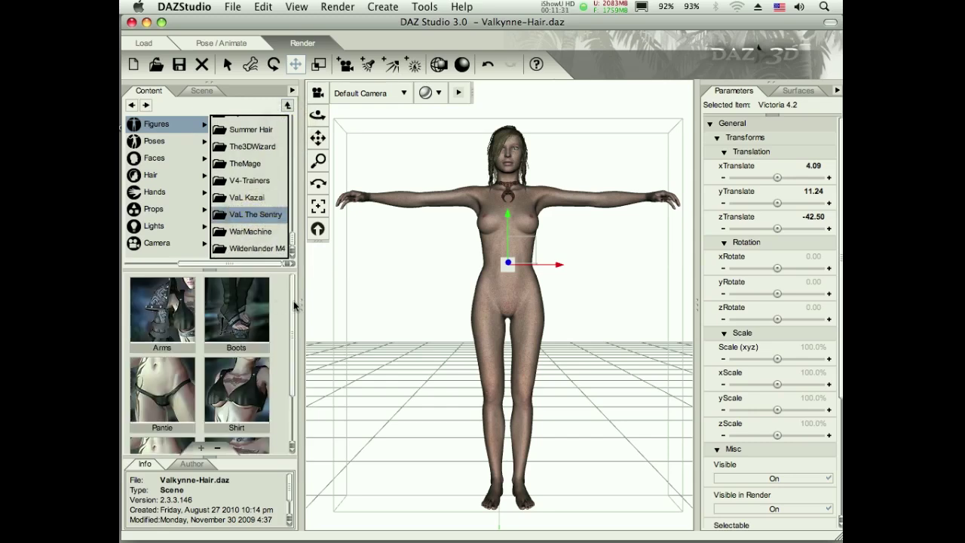
pyautogui.moveTo(293, 301); pyautogui.dragTo(291, 281)
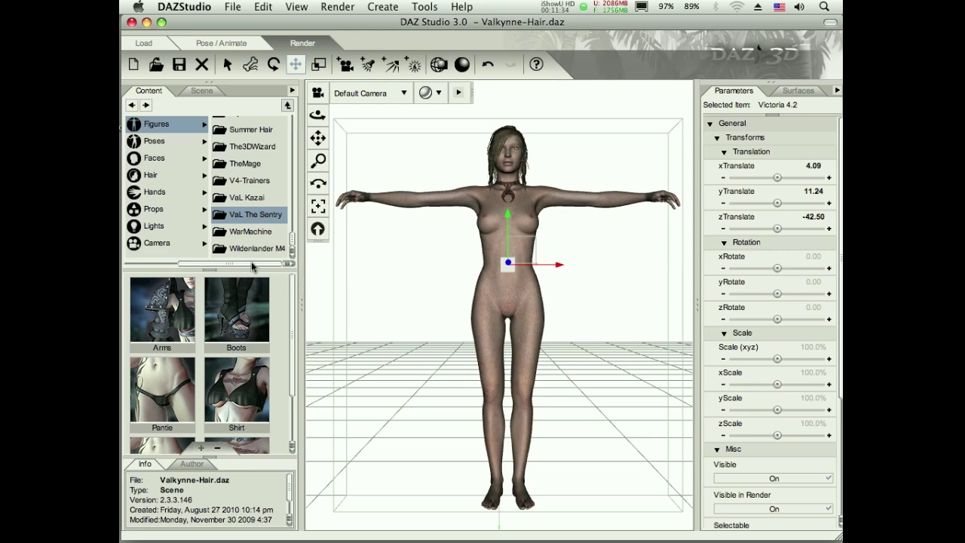
pyautogui.doubleClick(172, 318)
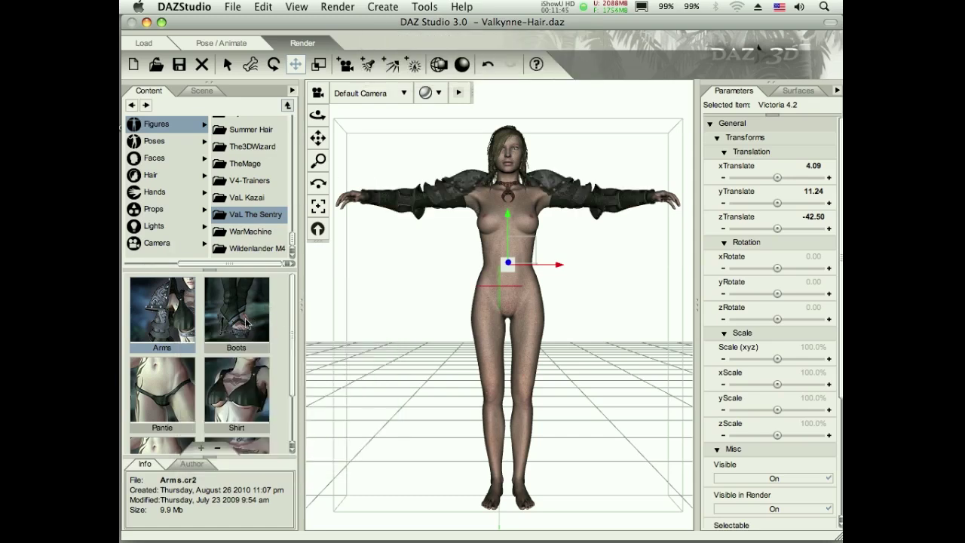
pyautogui.doubleClick(237, 319)
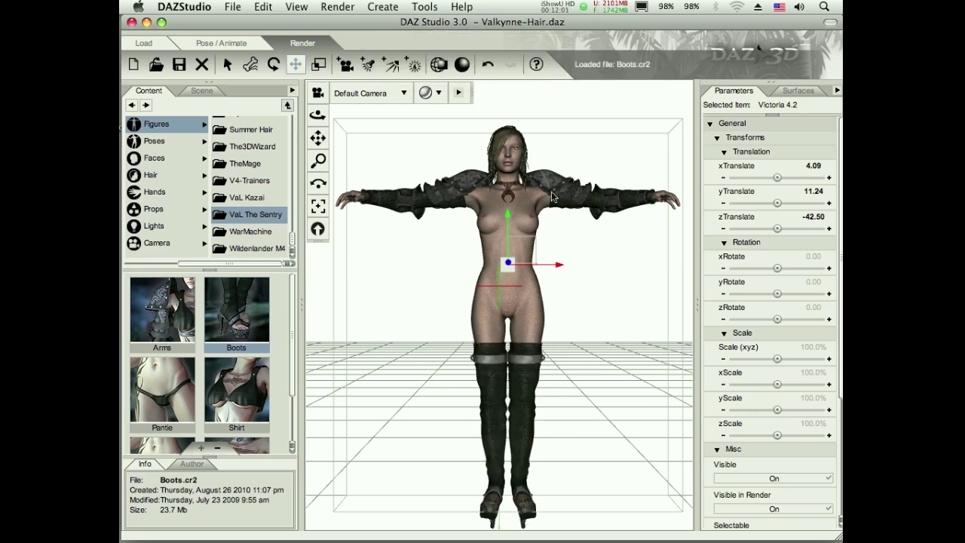
# Step: Add the Pantie, Shirt, Skirt and Torso pieces of the VaL The Sentry outfit to Victoria 4.2
pyautogui.doubleClick(158, 392)
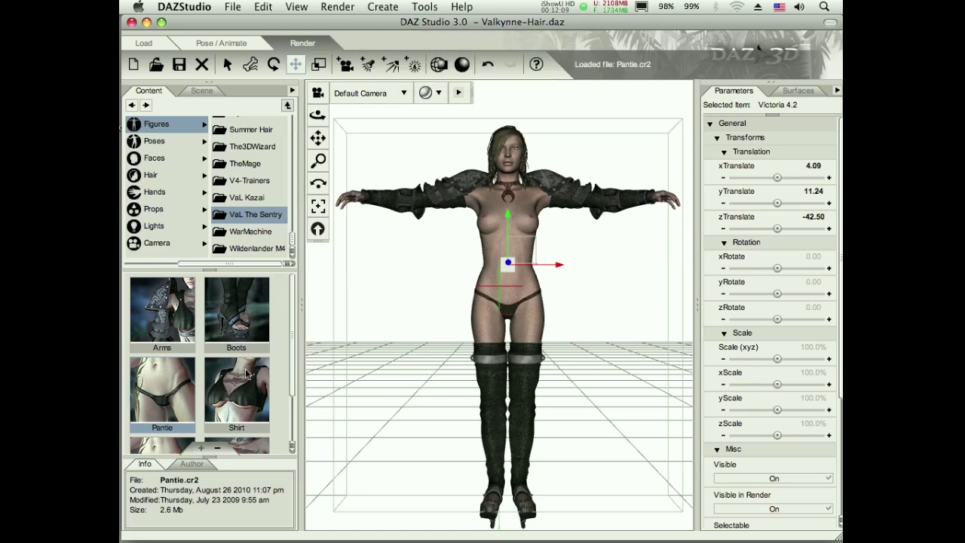
pyautogui.doubleClick(245, 400)
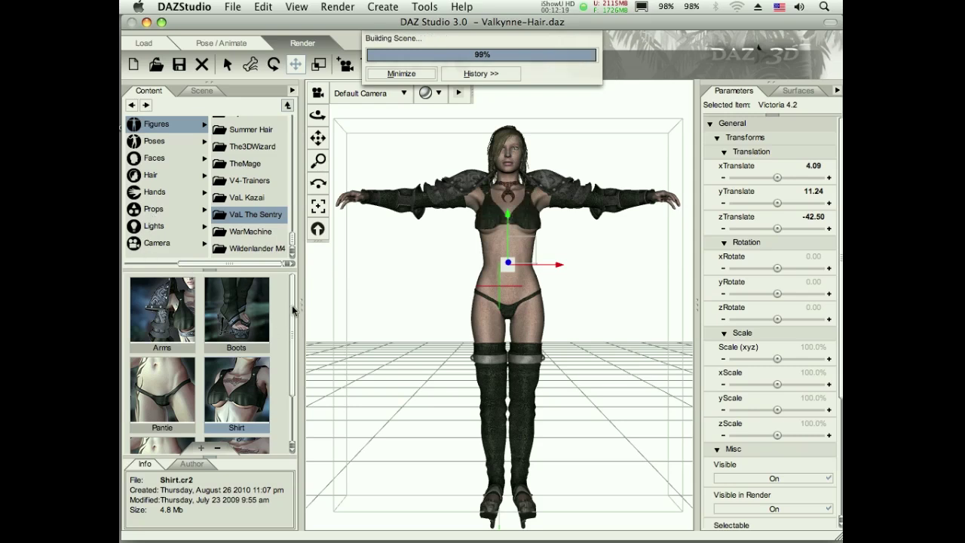
pyautogui.moveTo(292, 305); pyautogui.dragTo(290, 354)
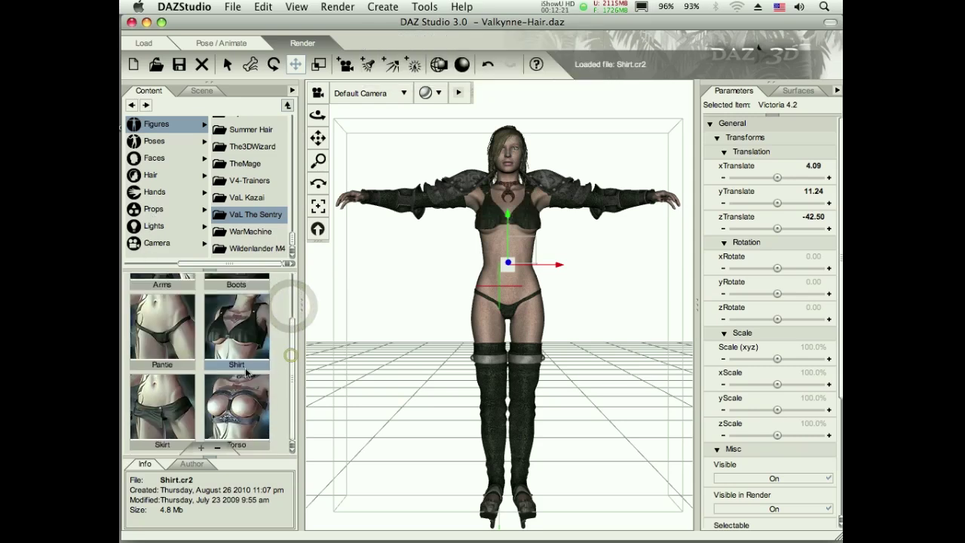
pyautogui.doubleClick(155, 415)
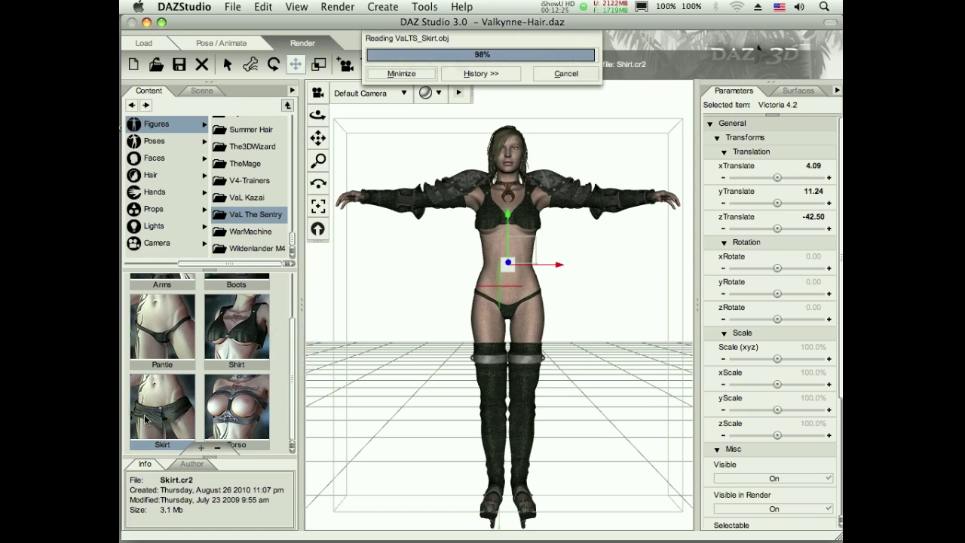
pyautogui.doubleClick(223, 411)
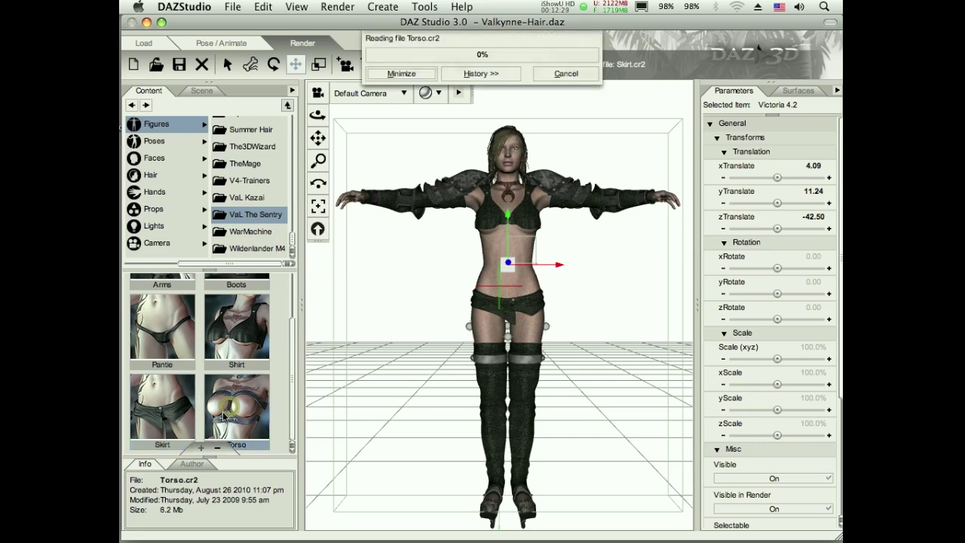